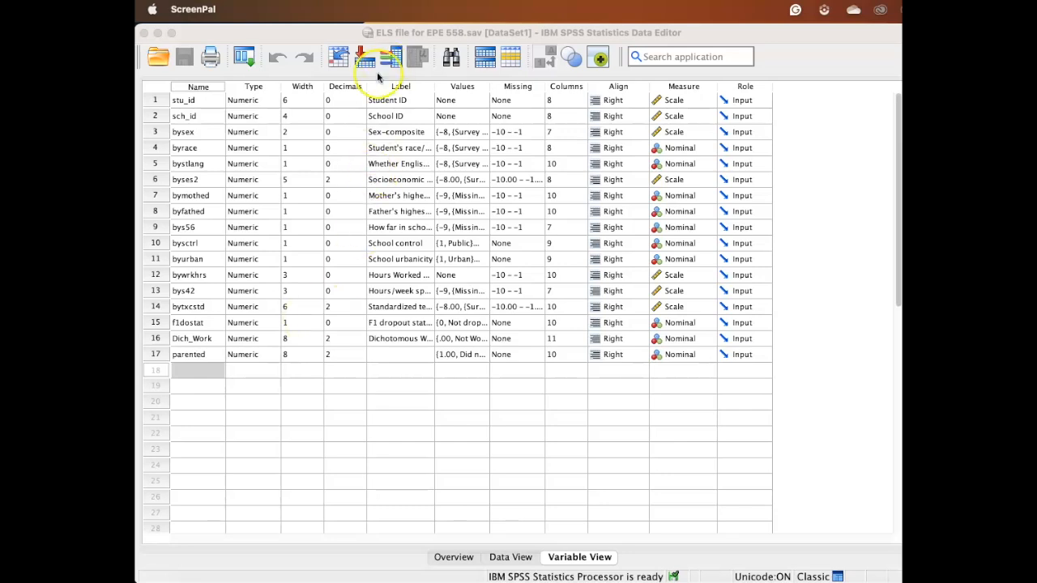
Create a pie chart of the number of cases, summarized for groups of cases, with slices defined by Student's race/ethnicity-composite.
click(507, 557)
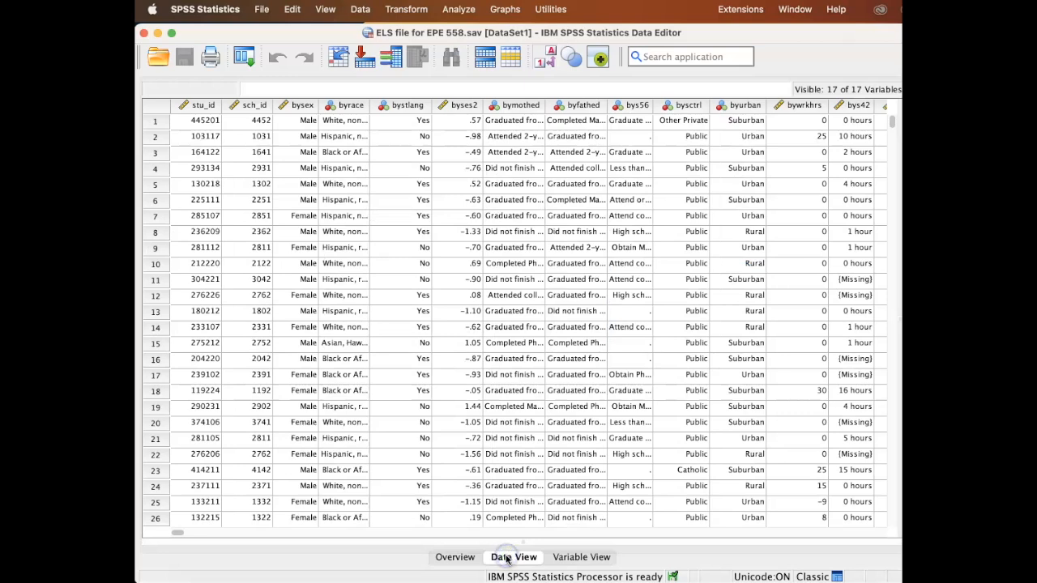
click(582, 558)
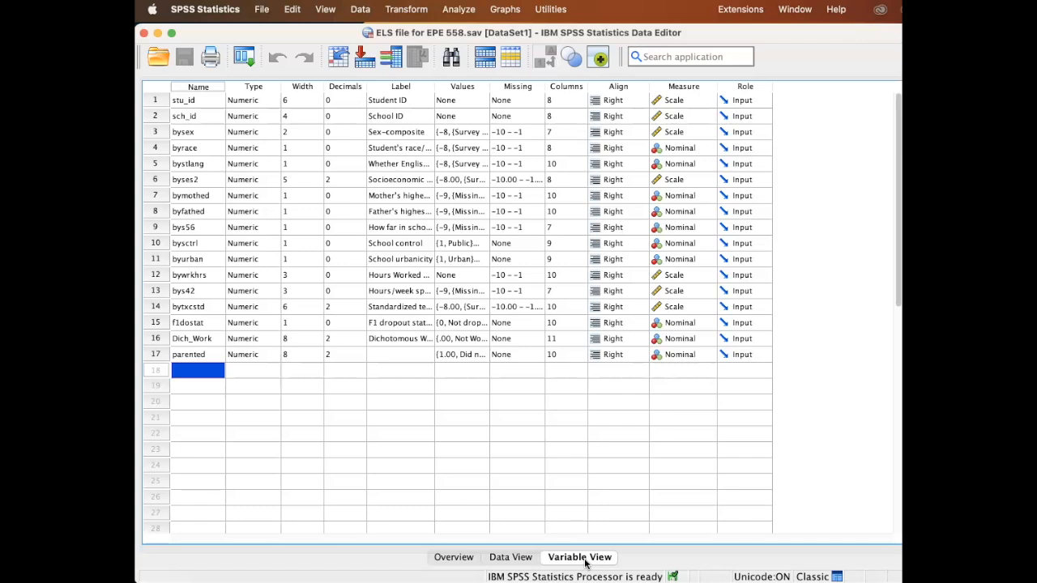
click(505, 10)
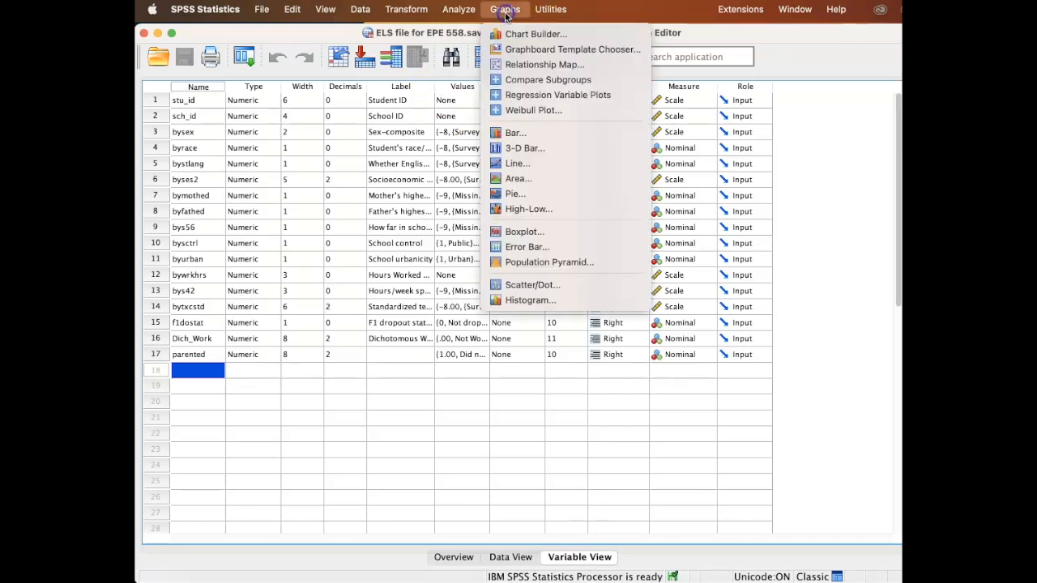
click(523, 193)
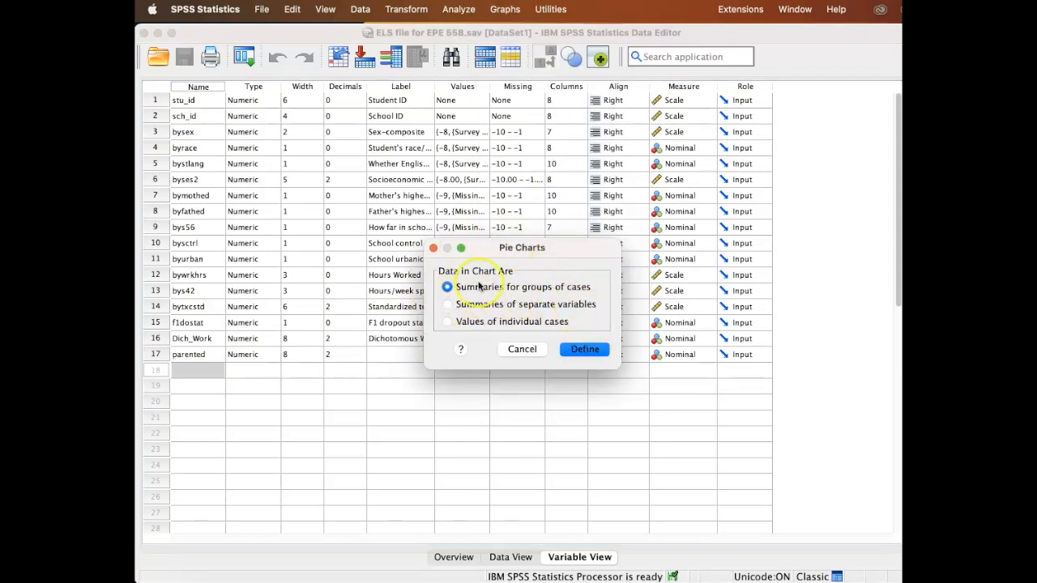
click(595, 355)
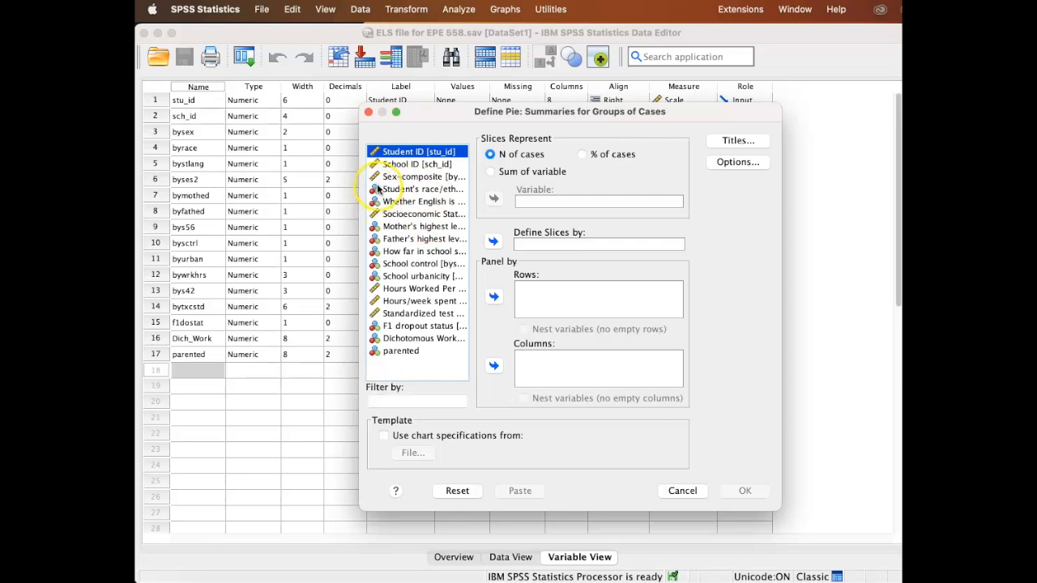
click(379, 189)
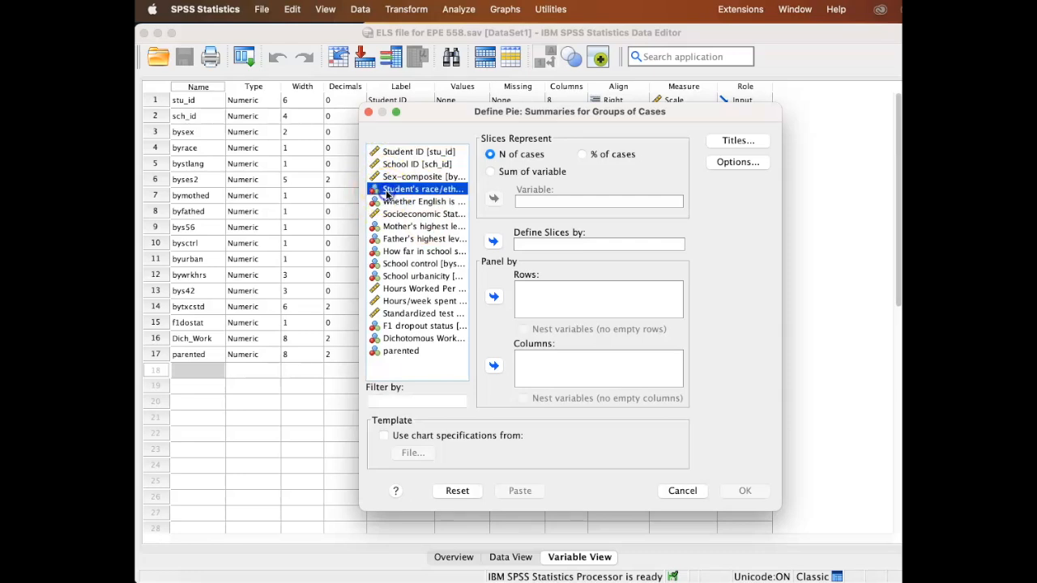
click(493, 243)
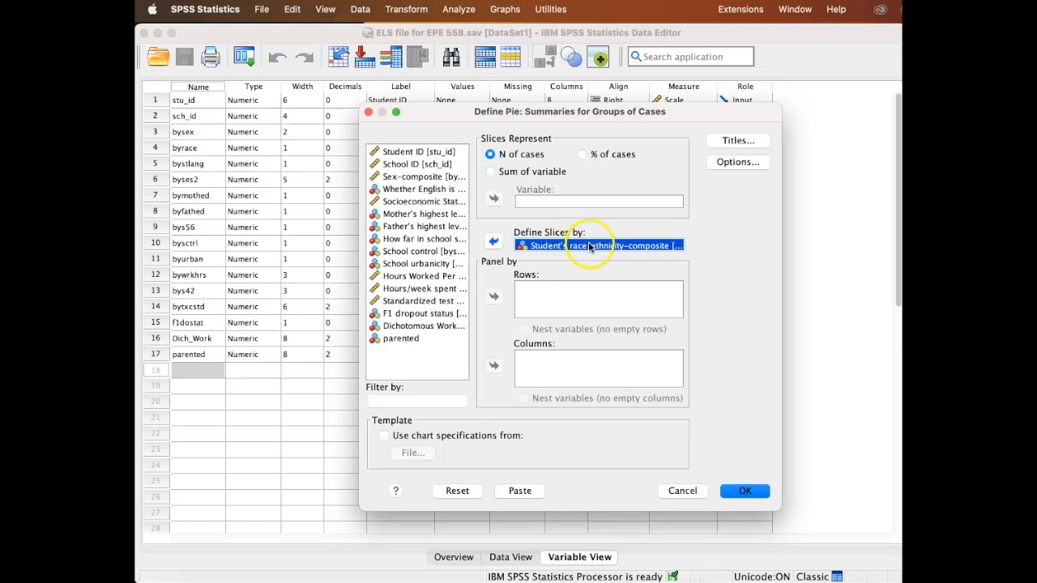
click(739, 491)
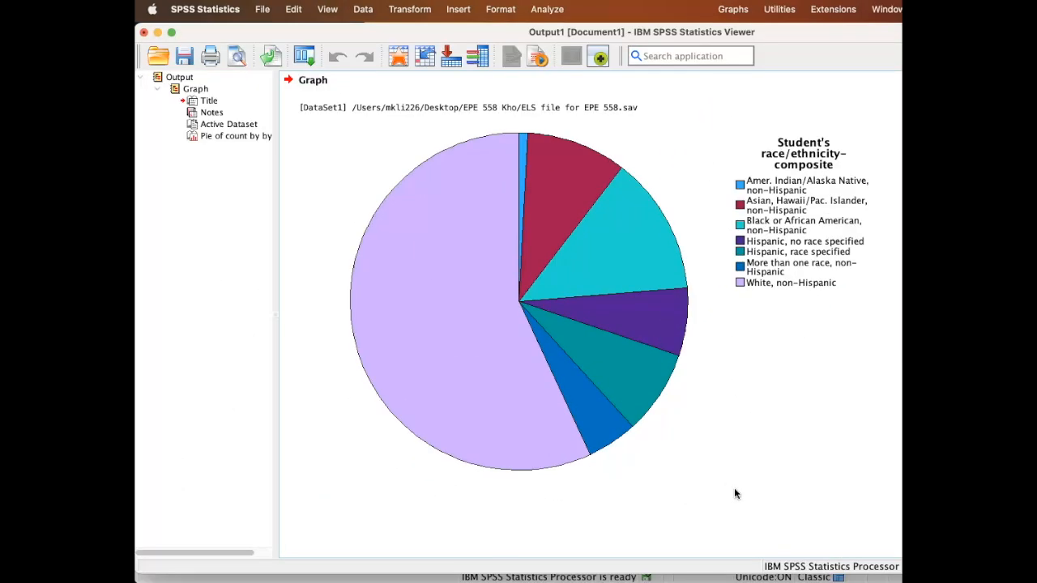
Return to the dataset and set up a recode into different variables with Student's race/ethnicity (byrace) as the input variable.
click(850, 424)
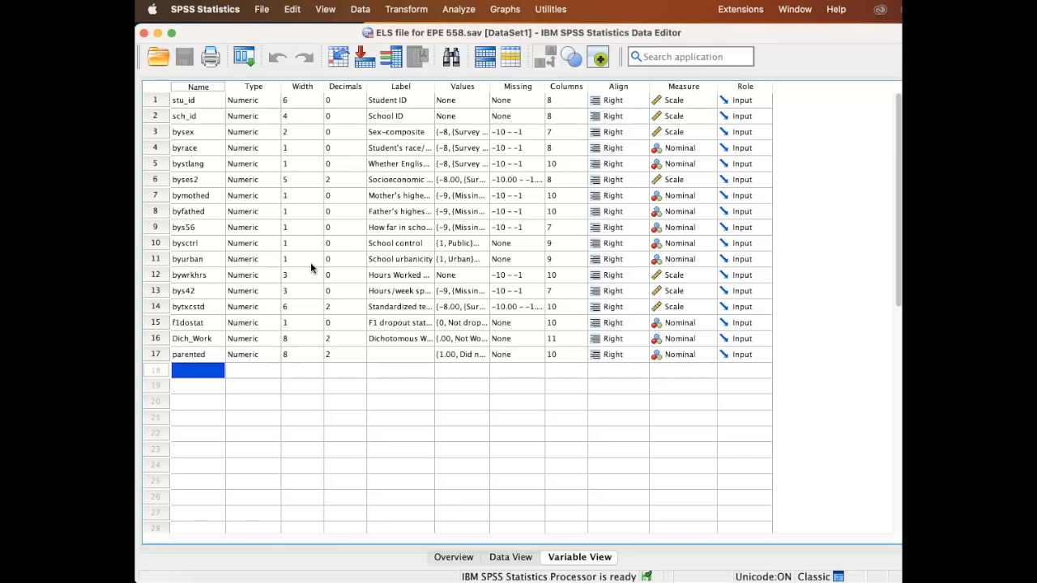
click(405, 10)
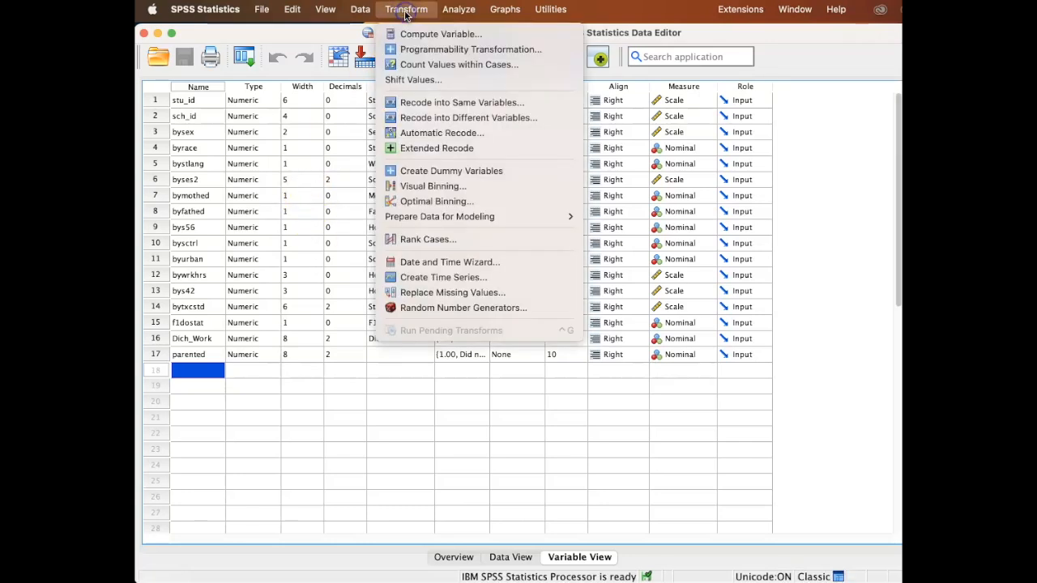
click(441, 118)
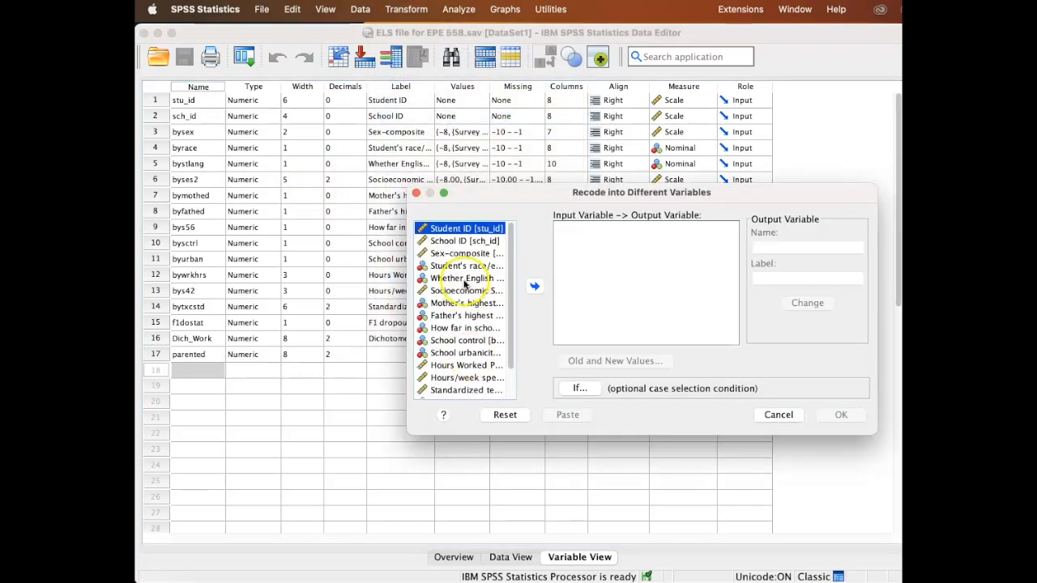
click(467, 266)
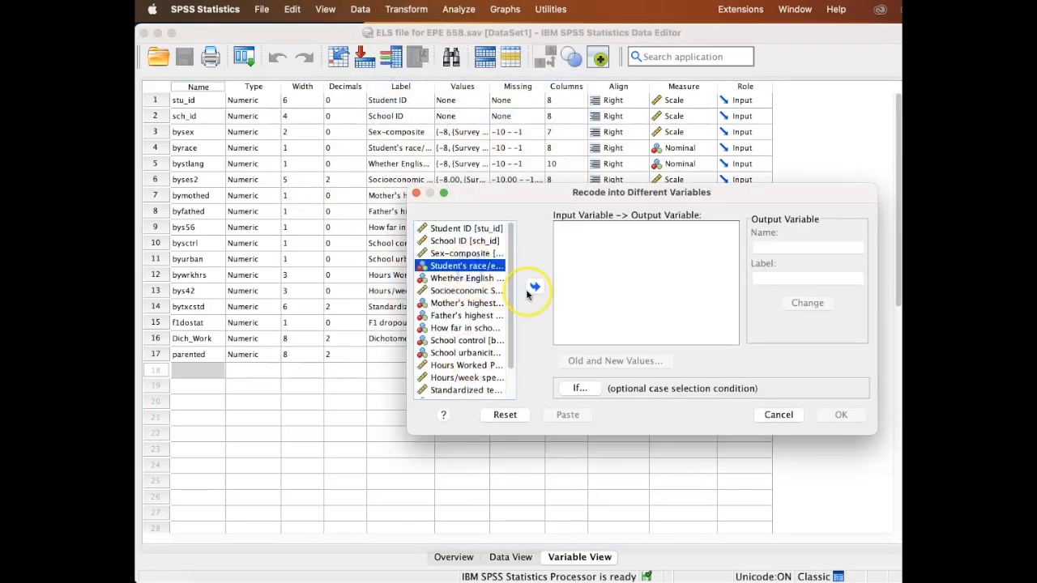
click(534, 286)
Name the output variable byrace_Com, label it Race and Ethnicity Combined, and assign it to byrace.
click(813, 249)
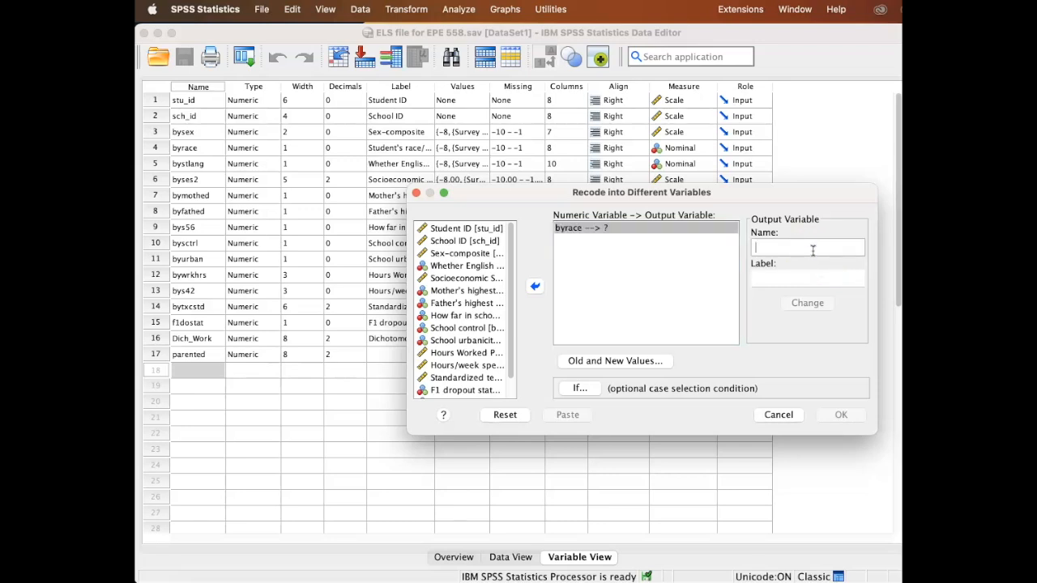
text(byrace_Com)
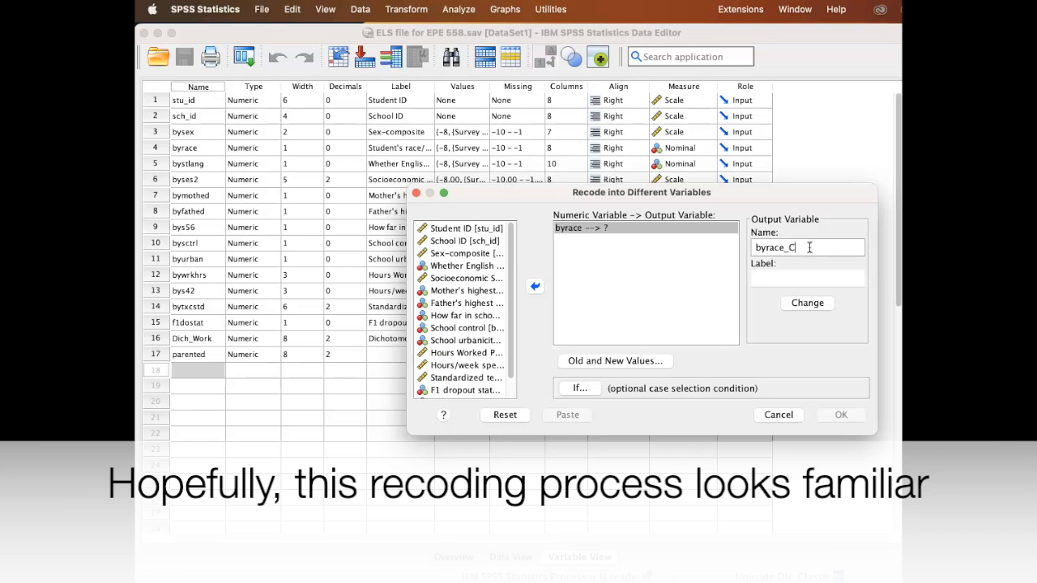
click(784, 282)
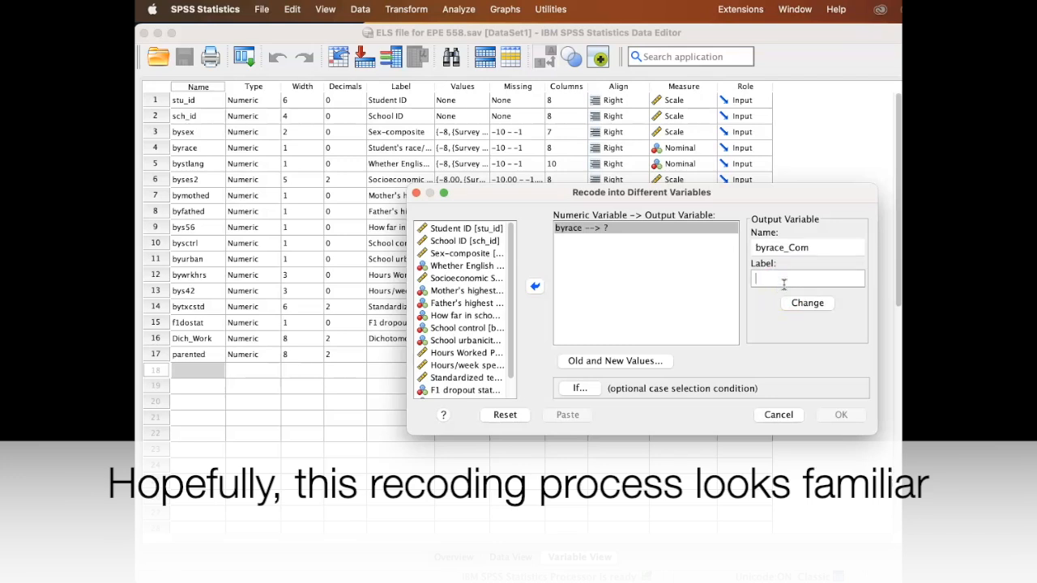
text(Race and Ethnicity Combined)
click(814, 305)
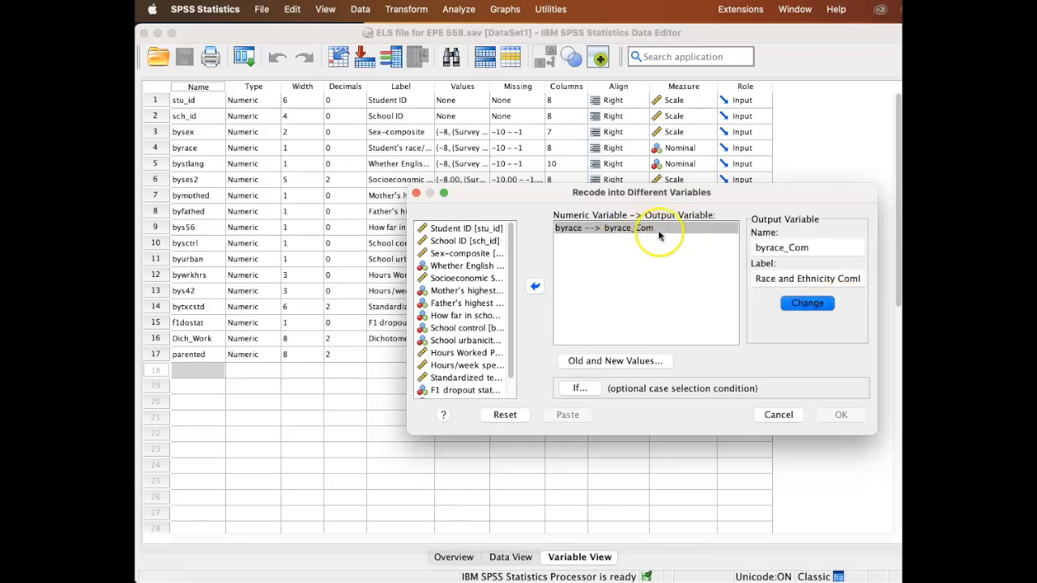
Open the old and new value definitions and add a rule recoding old value 1 to 5.
click(616, 362)
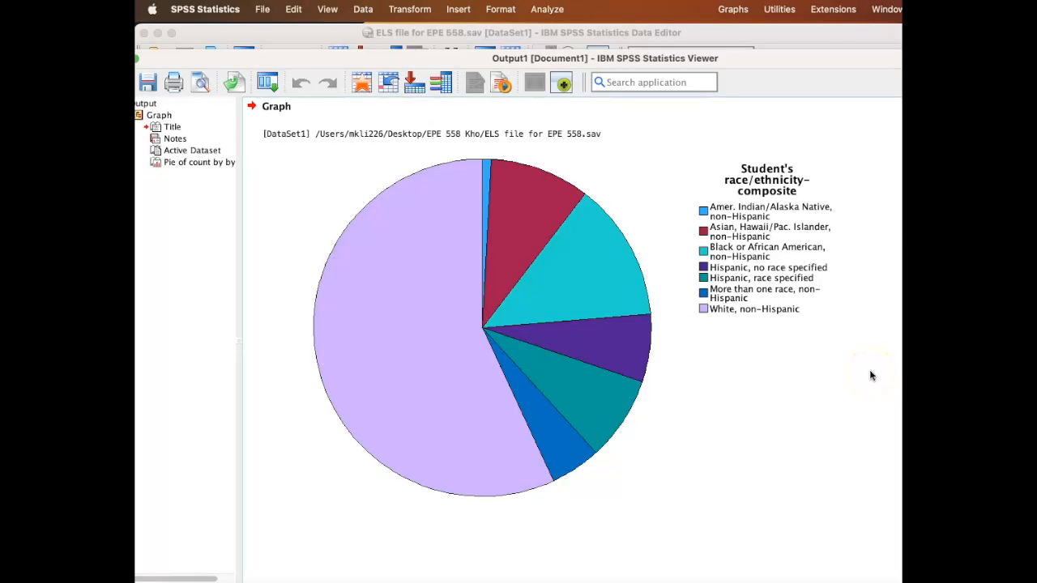
click(871, 374)
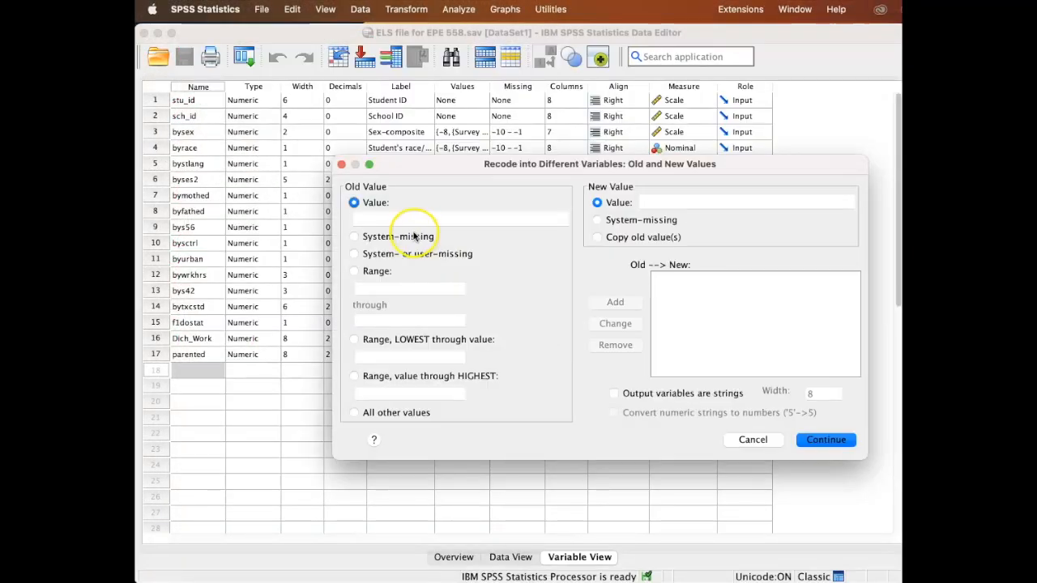
click(403, 217)
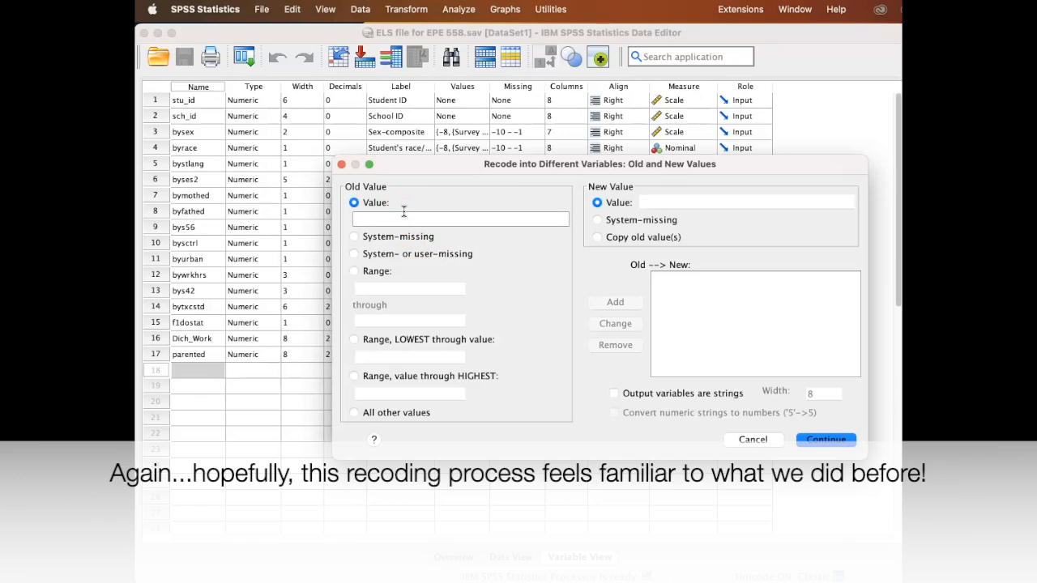
text(1)
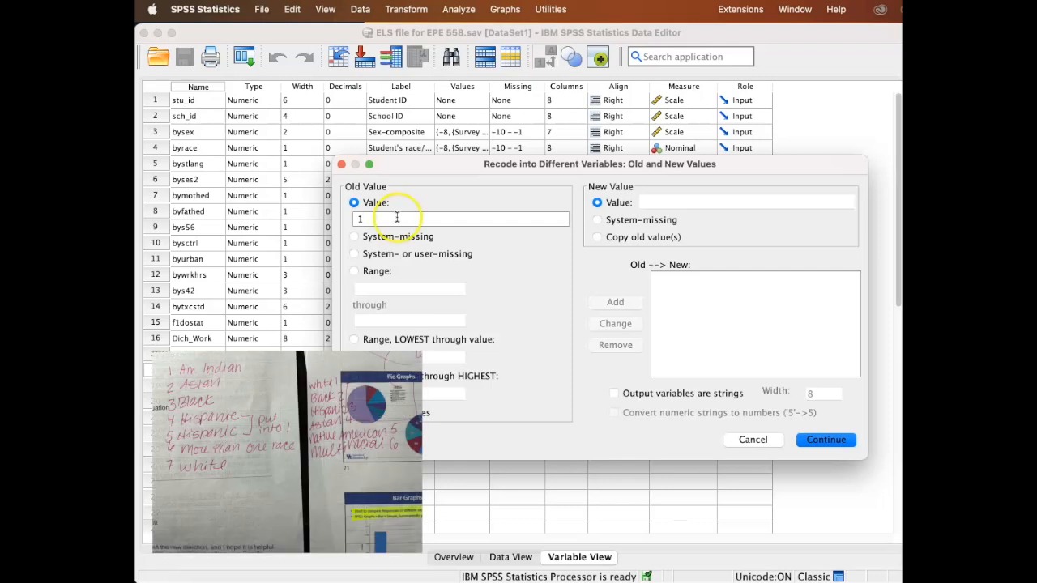
click(670, 204)
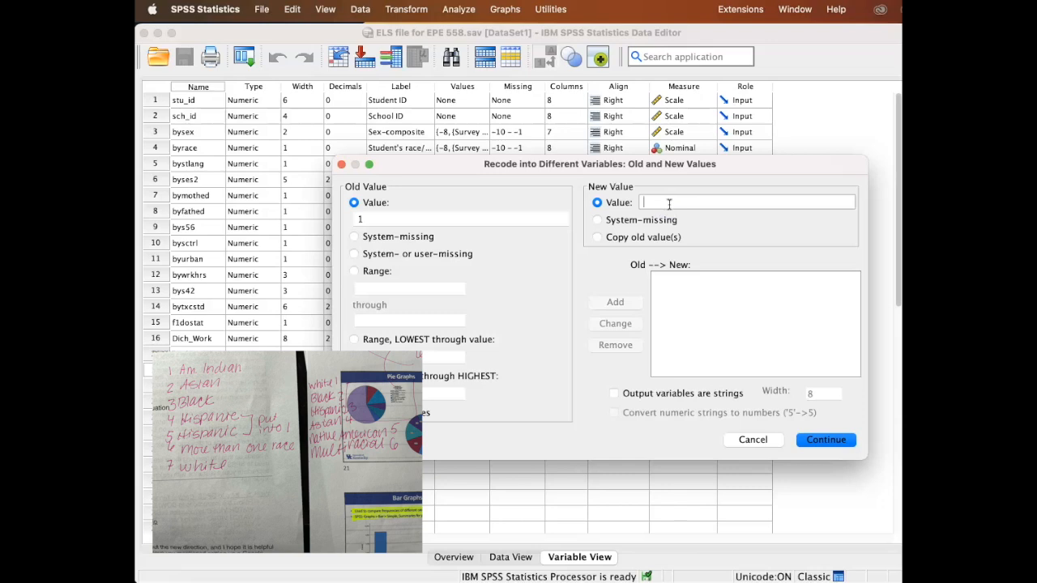
click(621, 304)
Add rules recoding old values 2 to 4, 3 to 2, 4 to 3, 5 to 3 and 6 to 6.
click(400, 217)
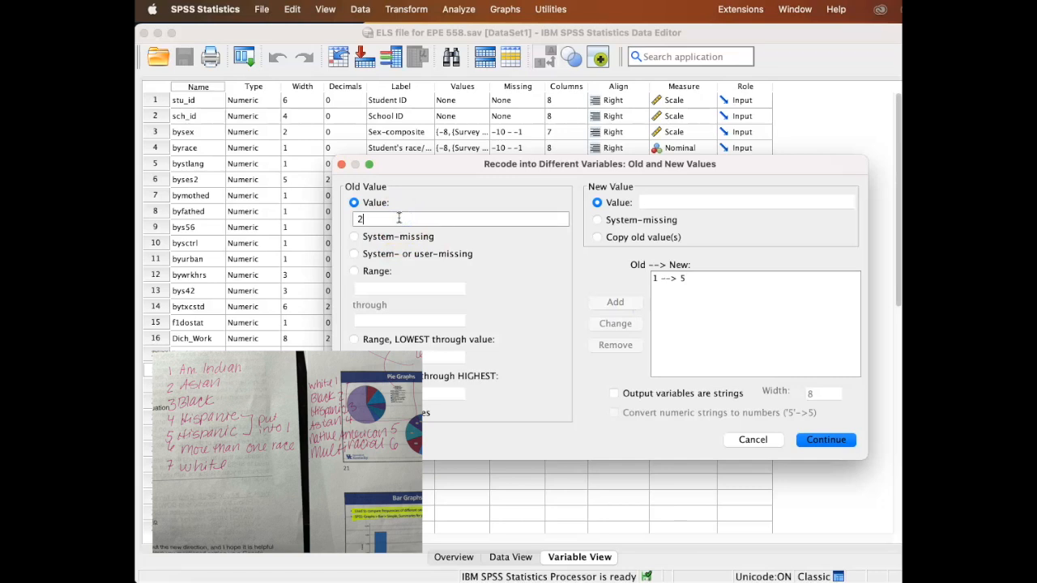
text(2)
click(694, 202)
click(670, 203)
text(6)
click(615, 302)
Add a rule recoding old value 7 to 1.
click(461, 218)
text(7)
click(651, 202)
text(1)
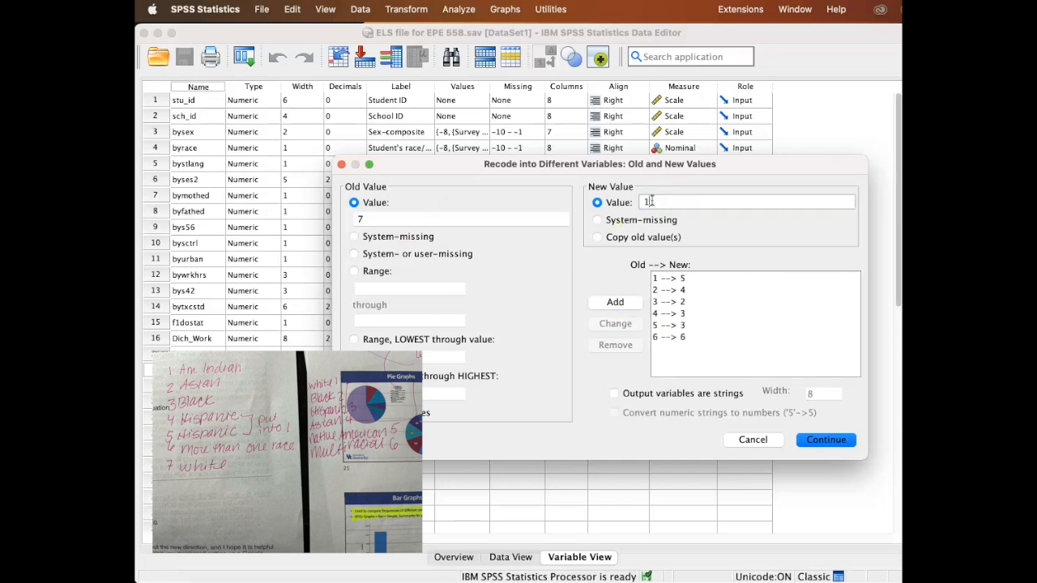
click(615, 302)
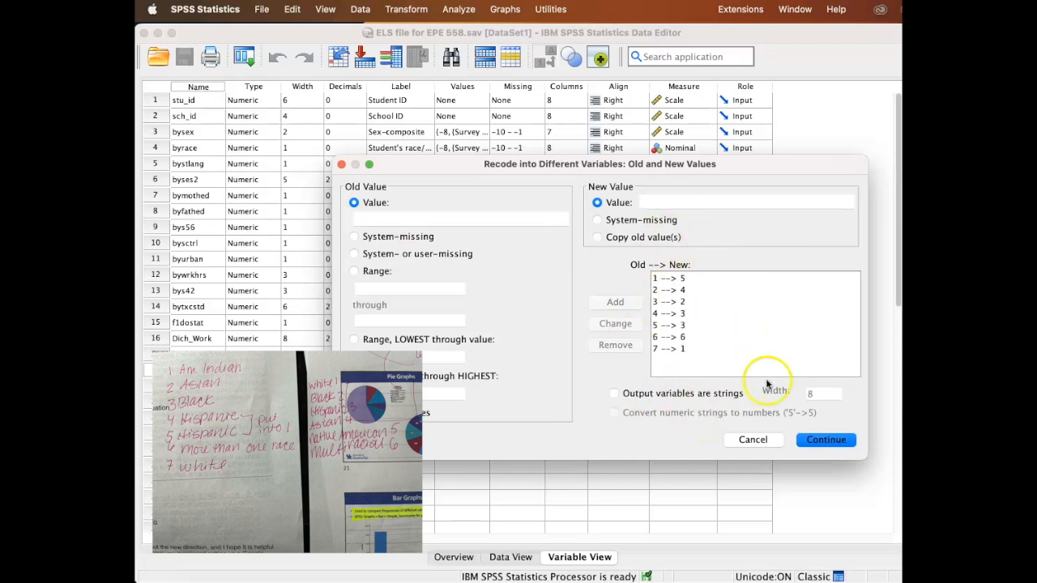
Review the old-to-new value rules, accept them and run the recode.
click(729, 295)
click(734, 345)
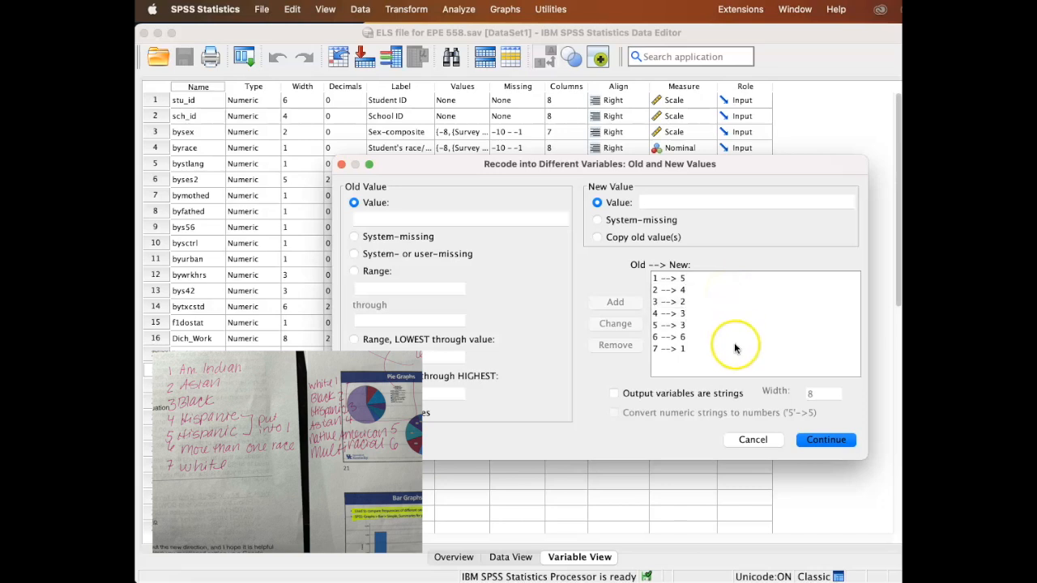
click(736, 280)
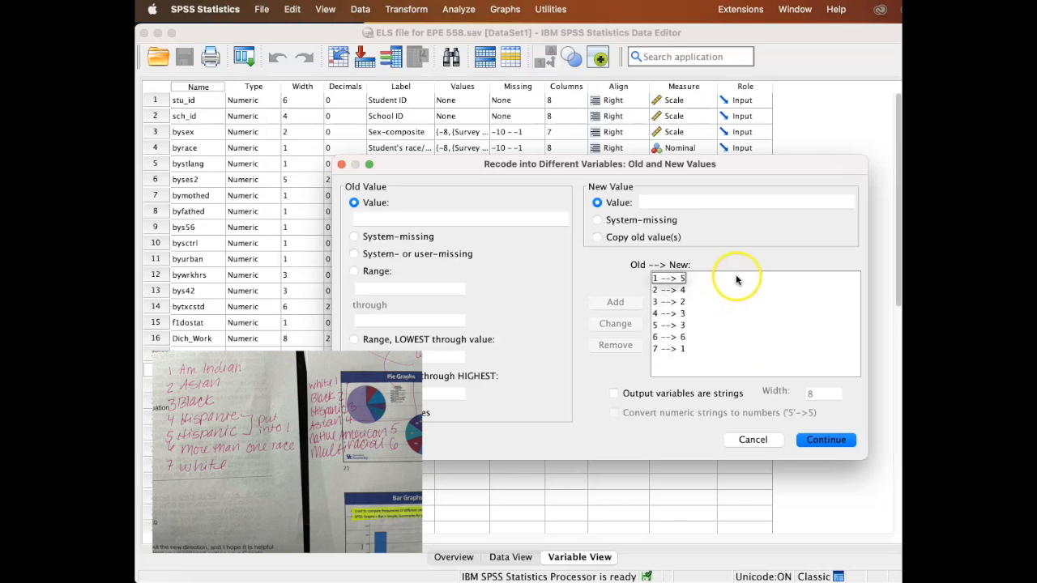
click(733, 315)
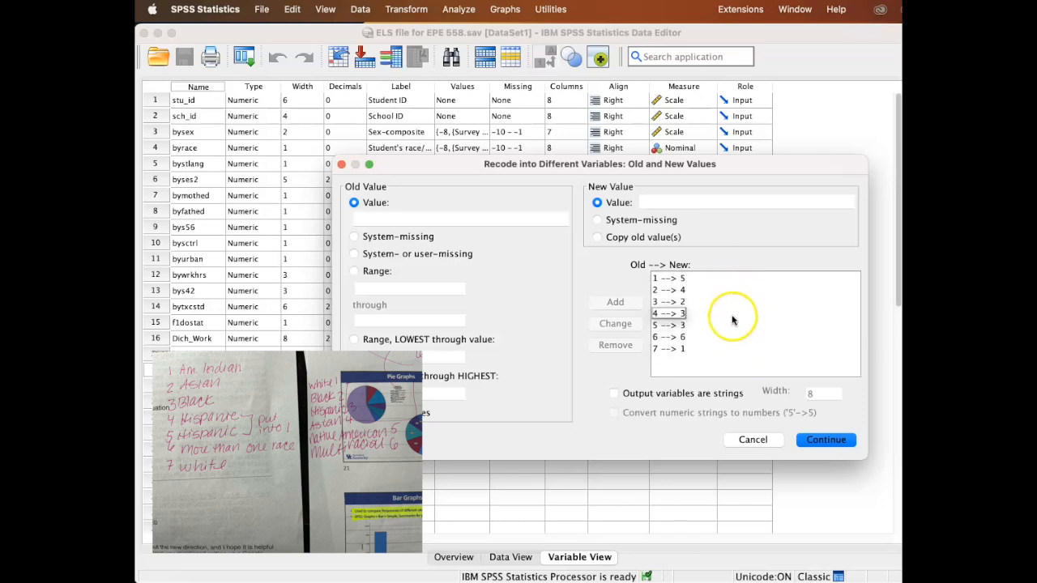
click(727, 325)
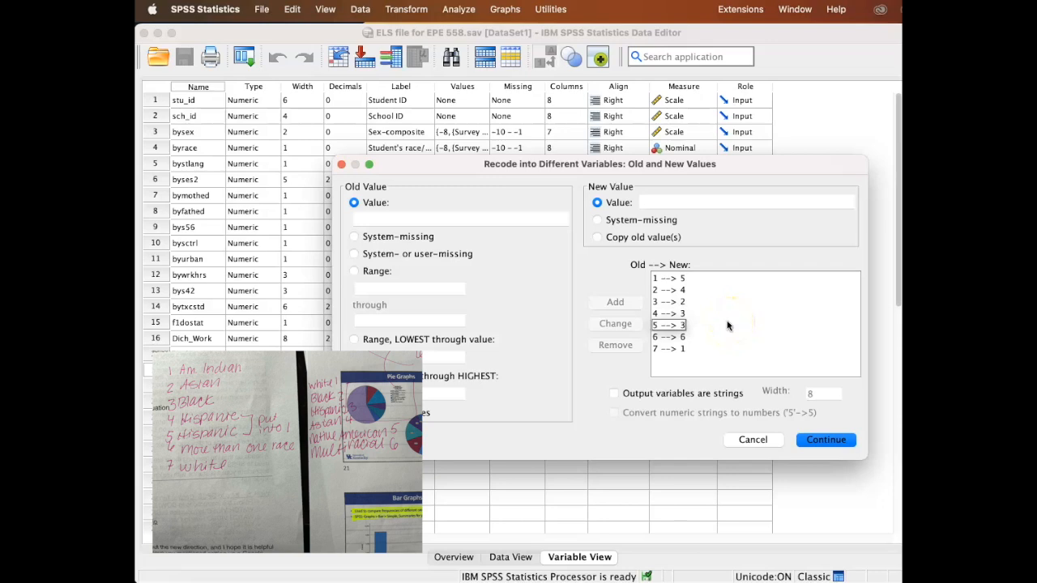
click(718, 319)
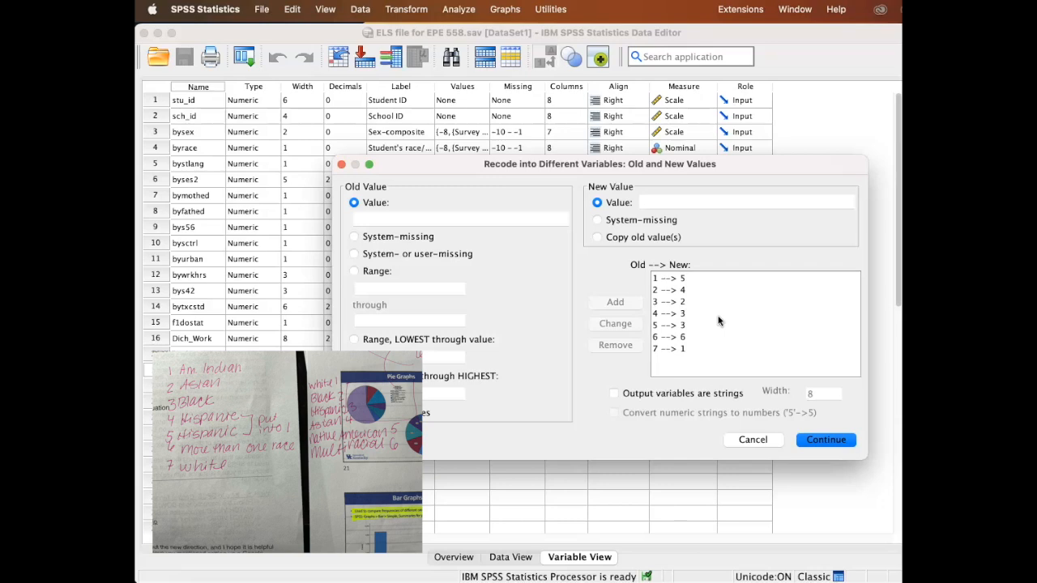
click(820, 438)
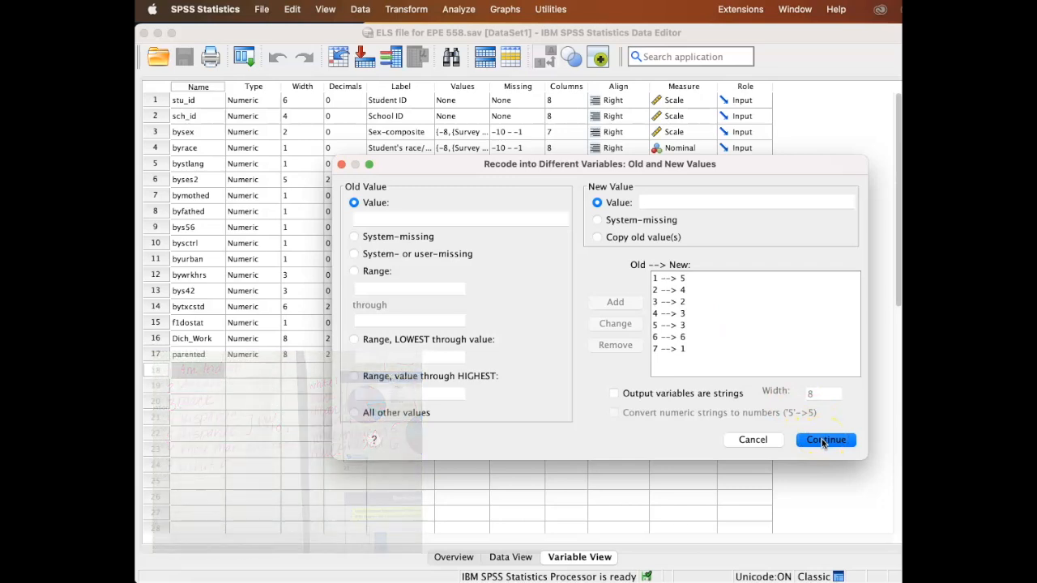
click(774, 410)
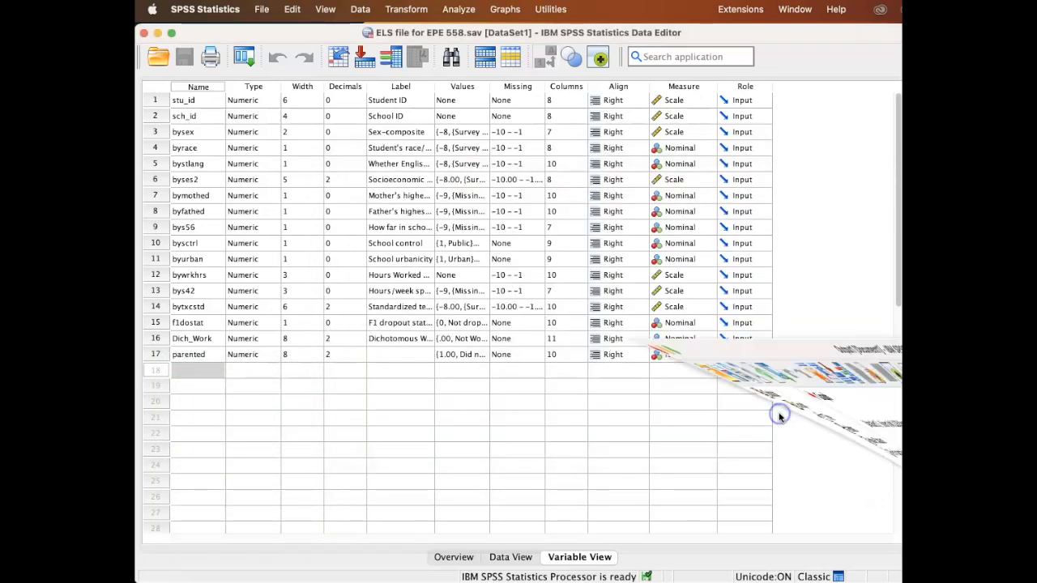
Open the value labels of byrace_Com and add five blank label rows.
click(474, 370)
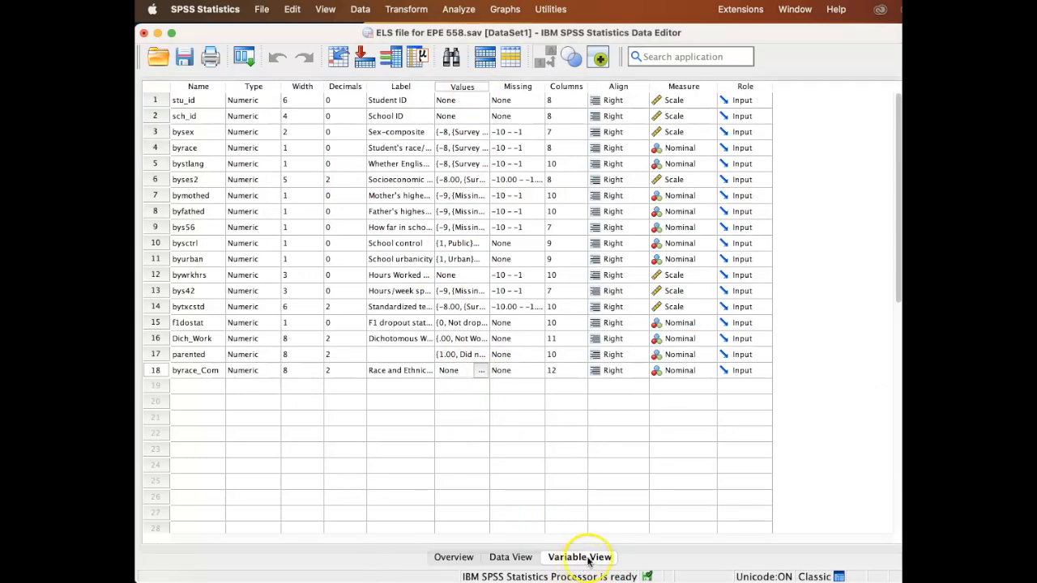
click(481, 370)
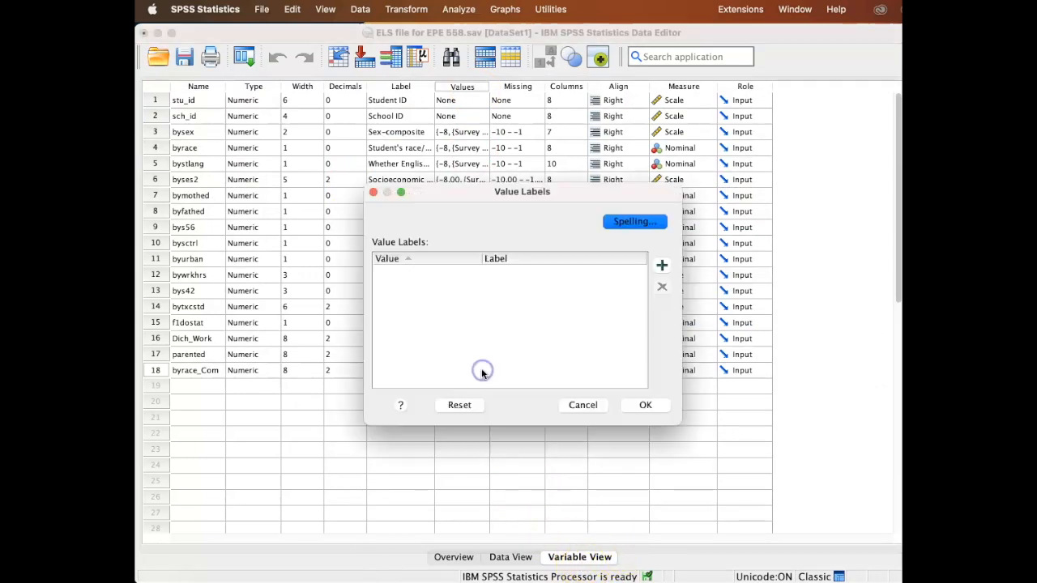
click(662, 266)
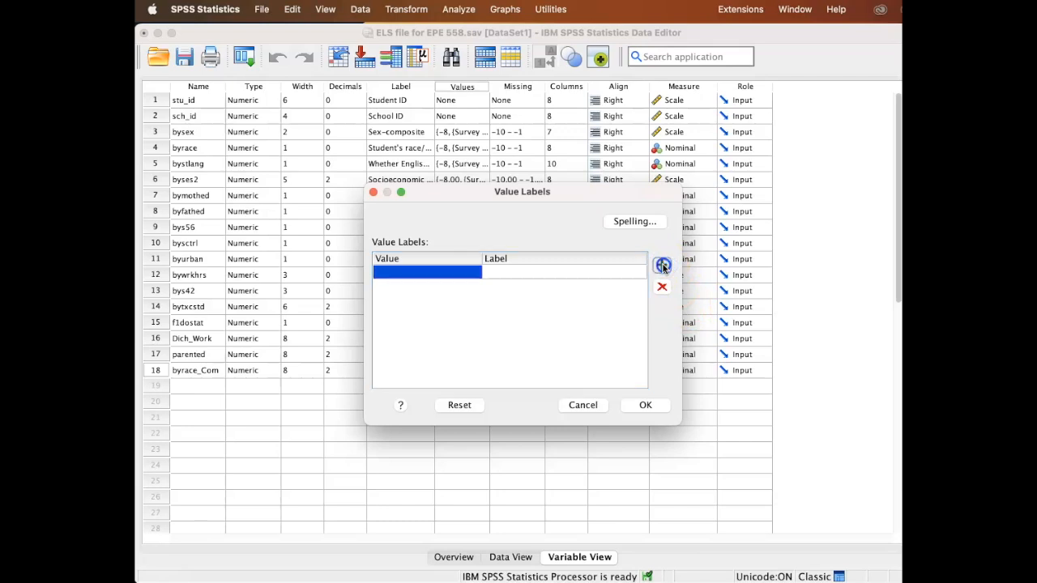
click(662, 266)
click(662, 267)
click(662, 266)
click(662, 266)
Label value 1 of byrace_Com as White and accept the value labels.
click(444, 277)
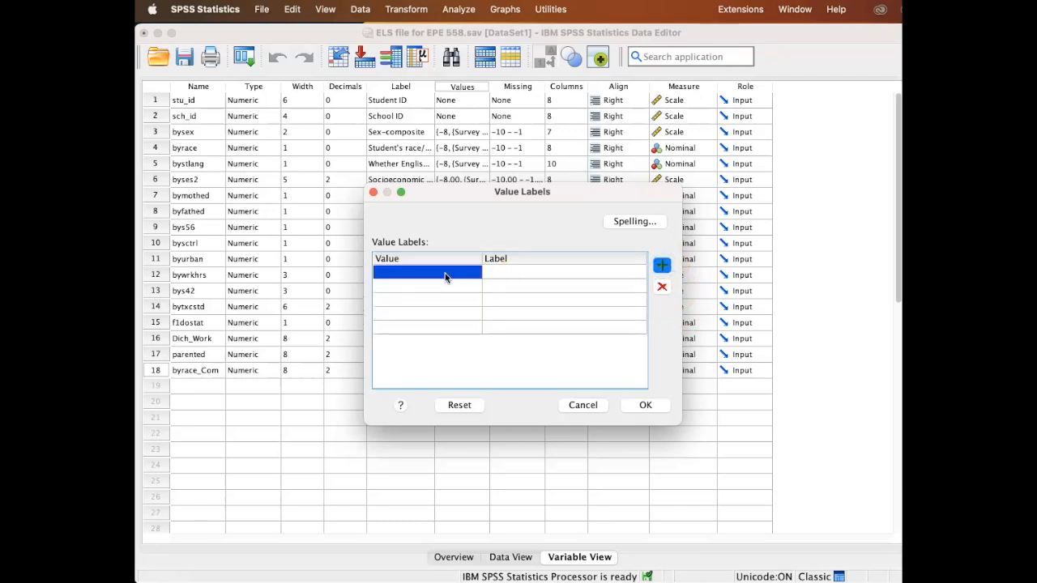
text(1)
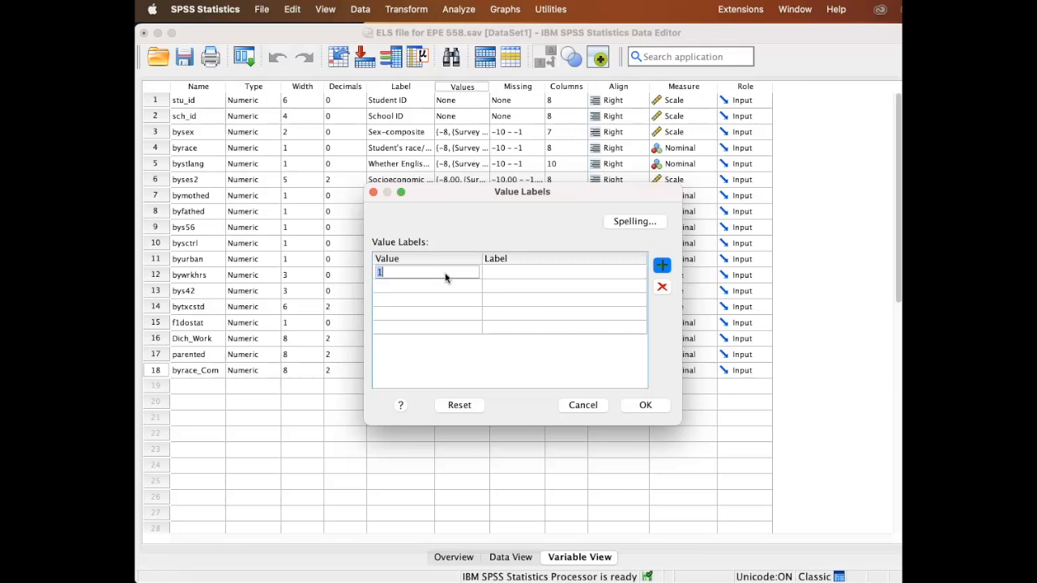
click(503, 274)
text(hi)
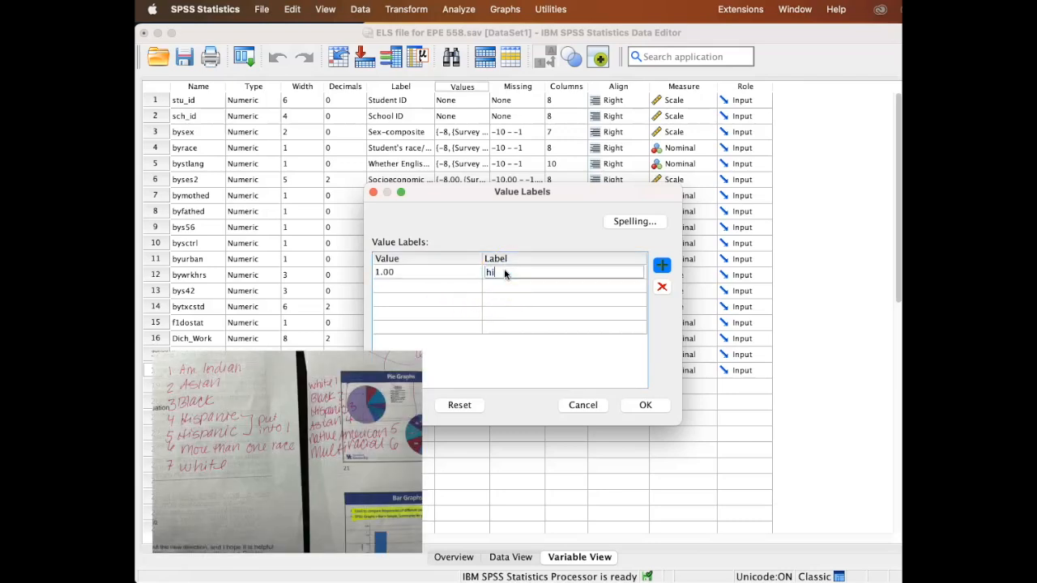
text(ite)
click(402, 283)
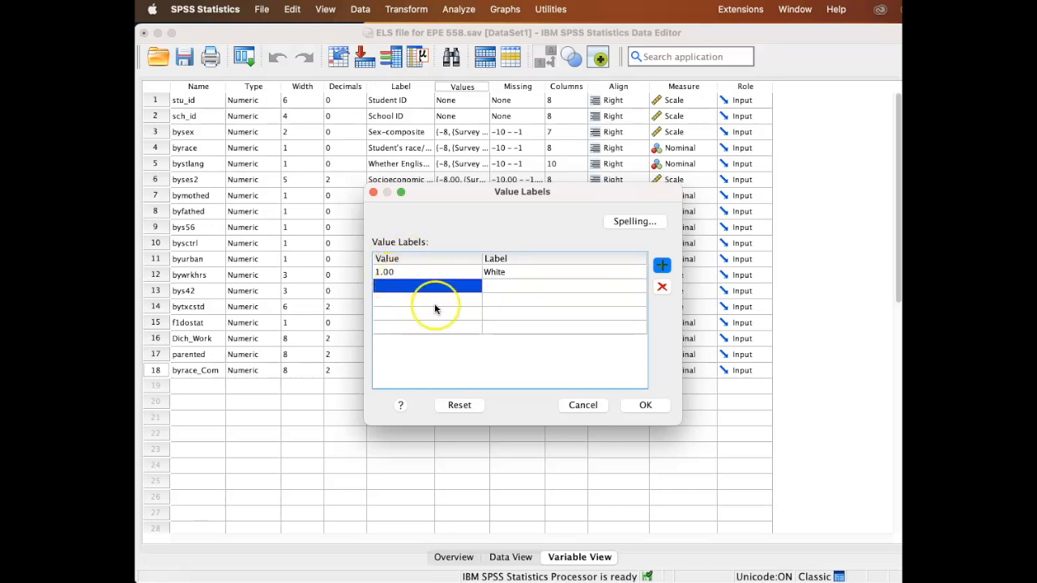
click(642, 407)
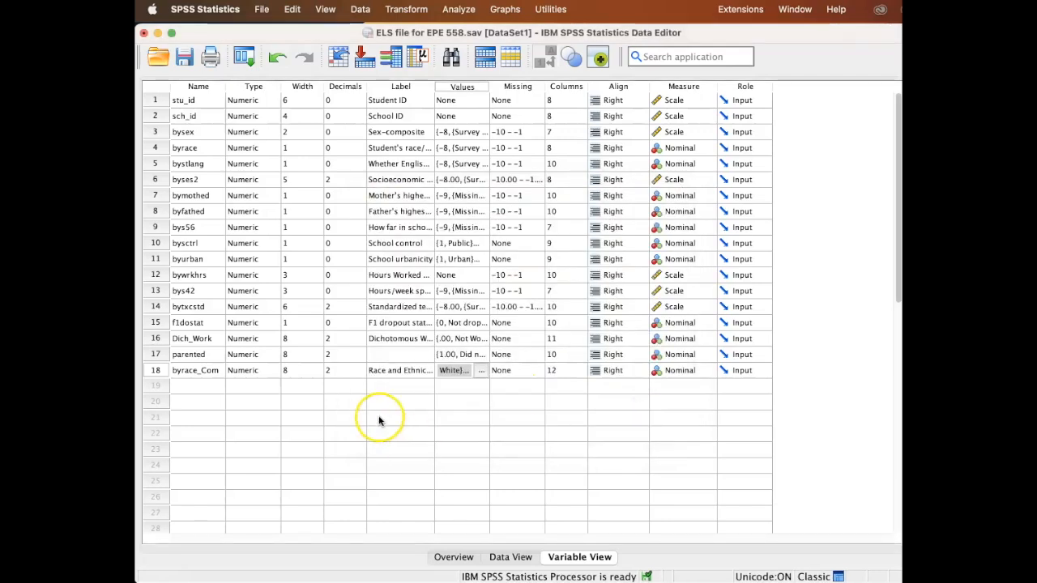
Set the number of decimals for byrace_Com to 0.
click(347, 371)
click(361, 374)
click(360, 374)
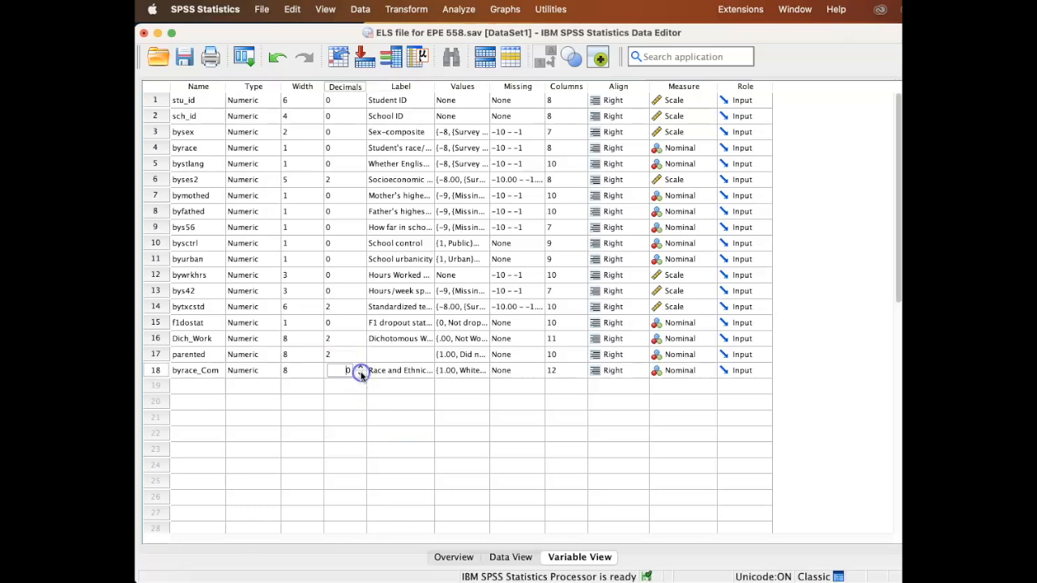
click(463, 401)
Add value labels for byrace_Com: 2 Black, 3 Hispanic, 4 Asian, 5 Native American and 6 Multiracial, and accept them.
click(478, 369)
click(479, 368)
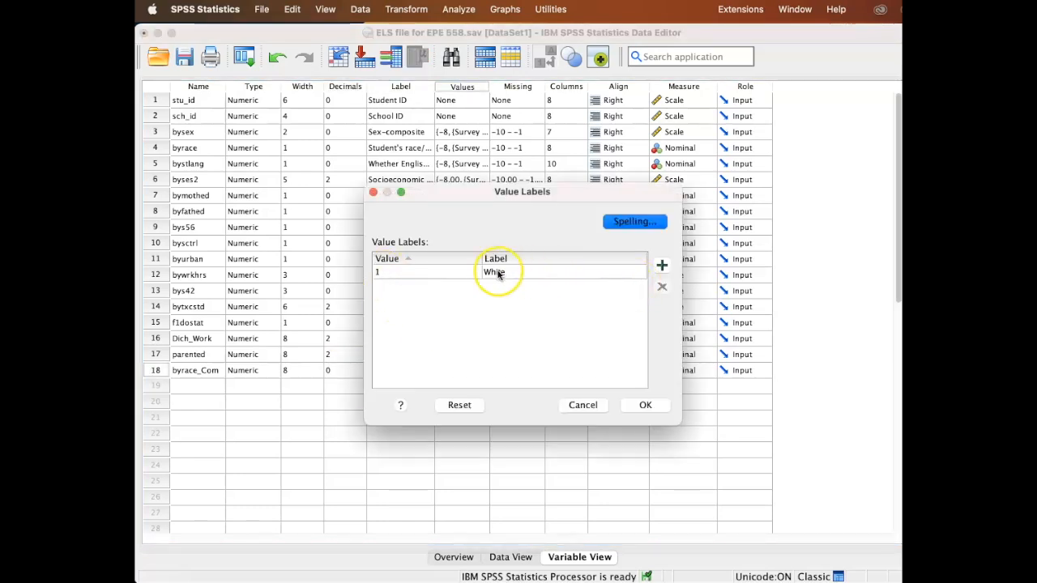
click(661, 266)
text(2Black)
click(662, 266)
text(3Hispanic4Asian)
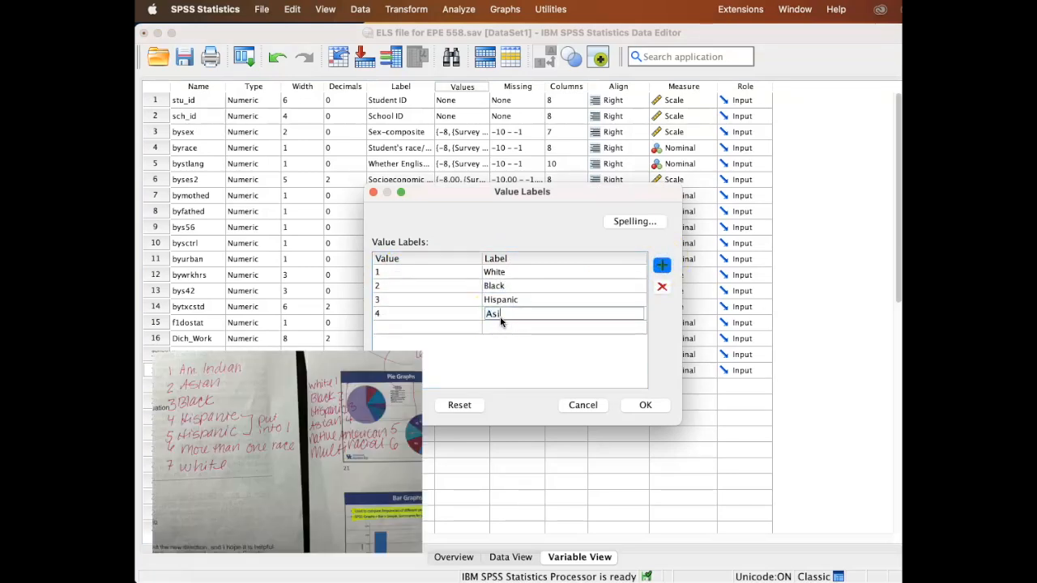
text(6)
click(507, 342)
text(Multiracial)
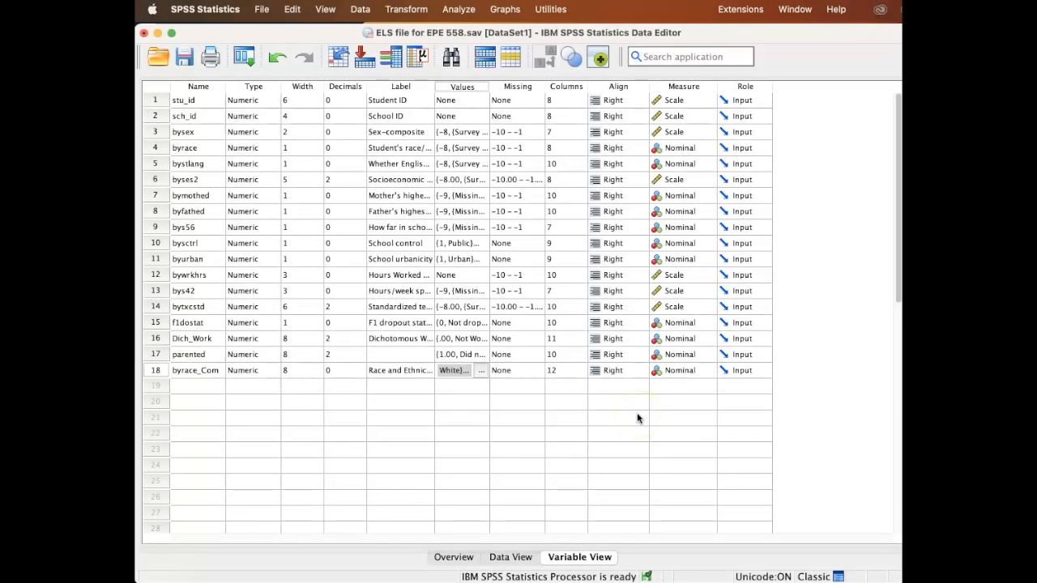
Create a pie chart of the number of cases with slices defined by Race and Ethnicity Combined instead of byrace.
click(504, 10)
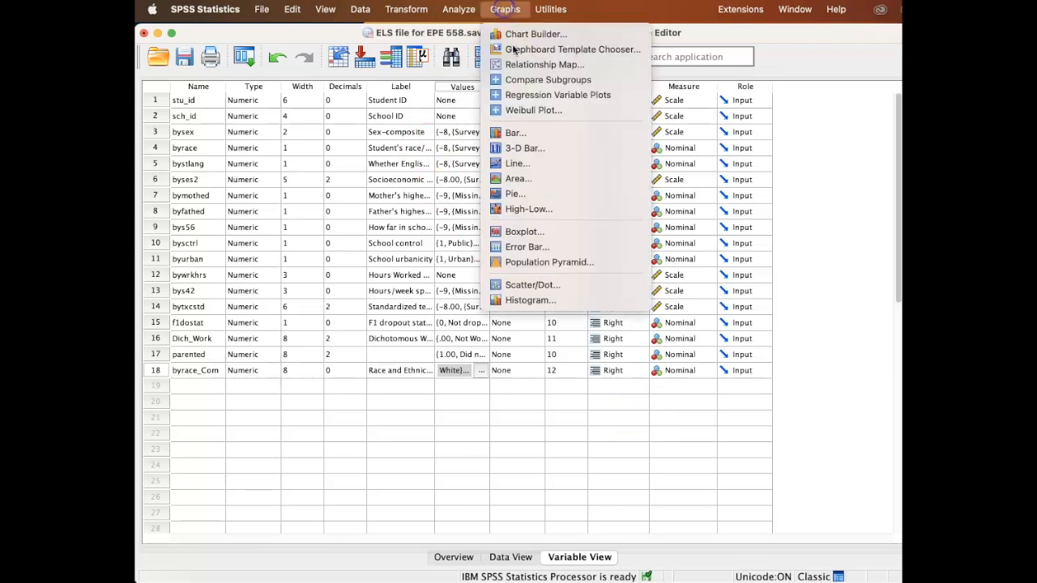
click(546, 193)
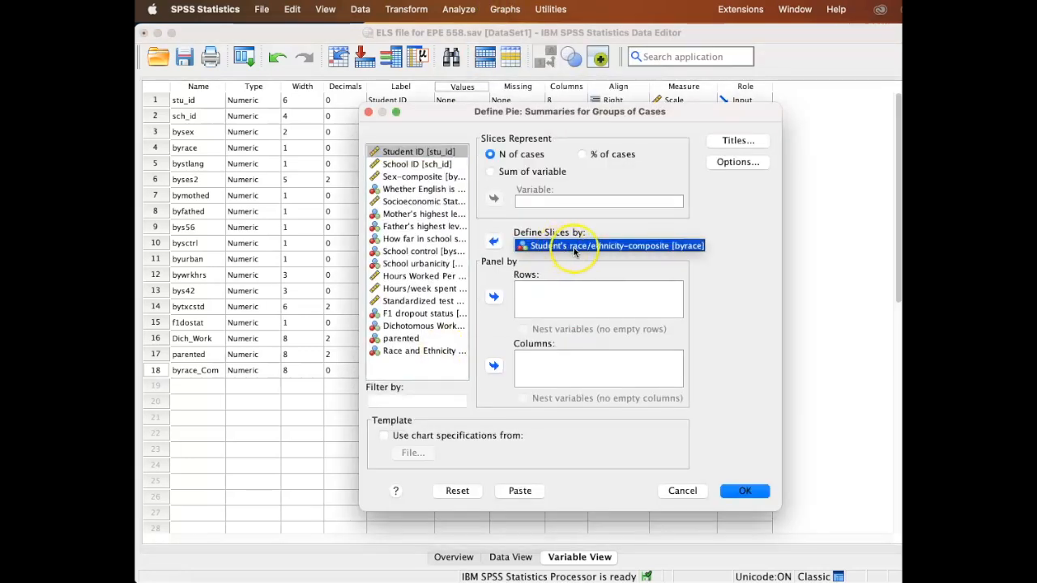
click(494, 241)
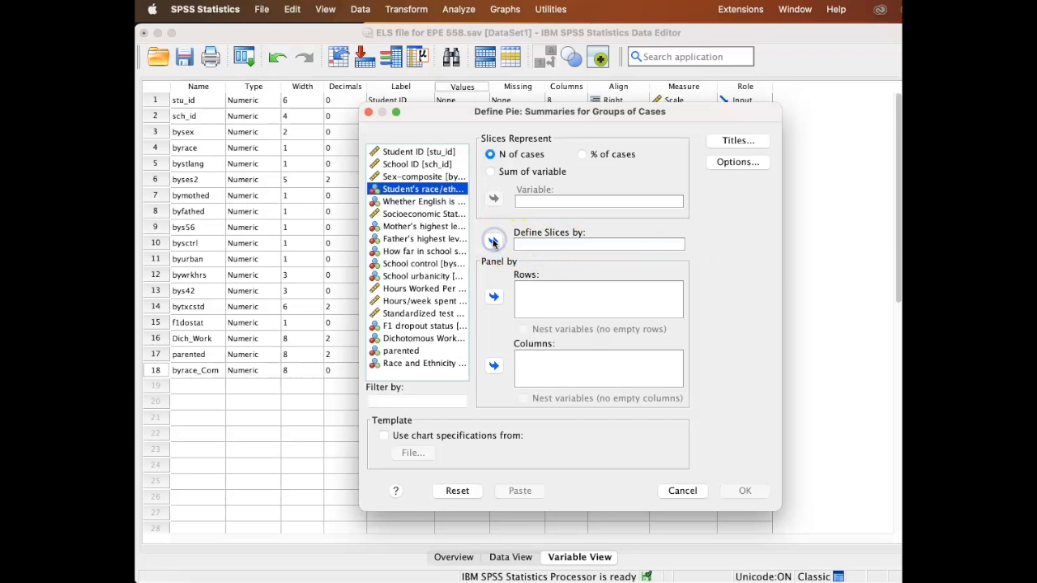
click(415, 363)
click(494, 242)
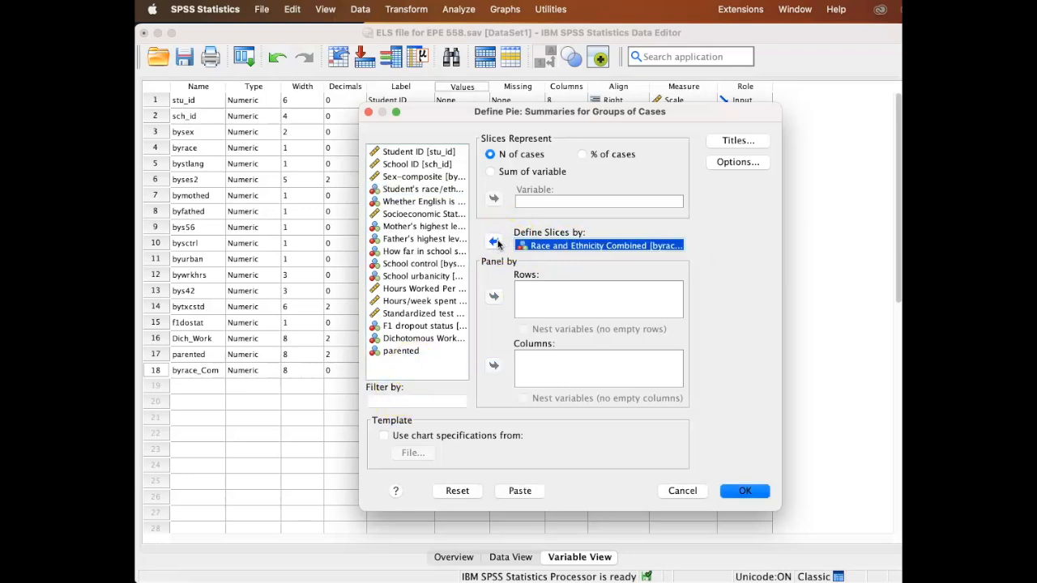
click(752, 492)
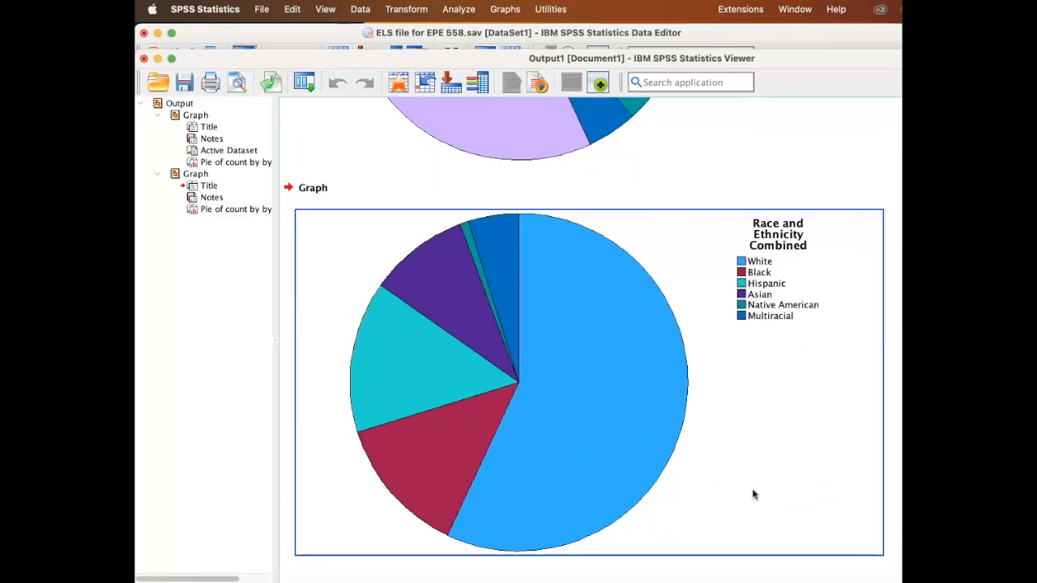
Compare the slices and legend categories of the original byrace pie chart with those of the combined race and ethnicity pie chart.
scroll(753, 494, up, 5)
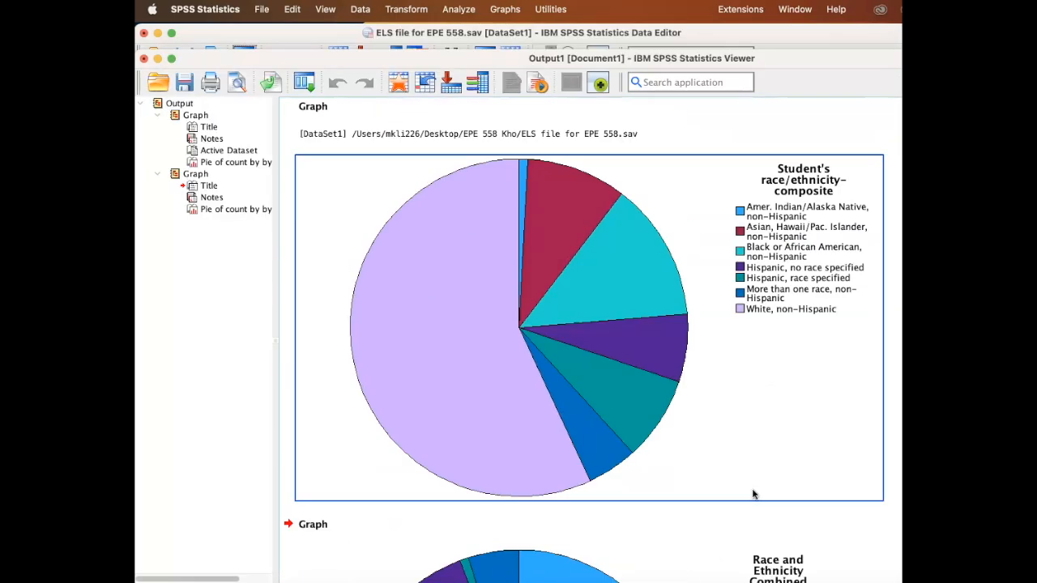
scroll(753, 495, down, 5)
scroll(752, 493, up, 5)
scroll(716, 395, down, 2)
scroll(716, 394, up, 2)
click(717, 394)
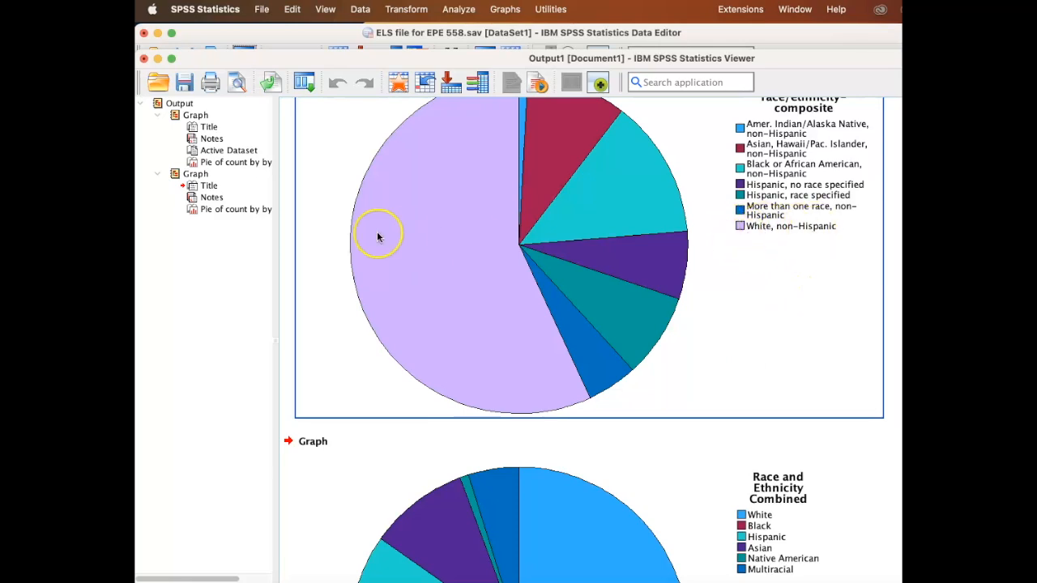
scroll(469, 285, down, 6)
click(470, 287)
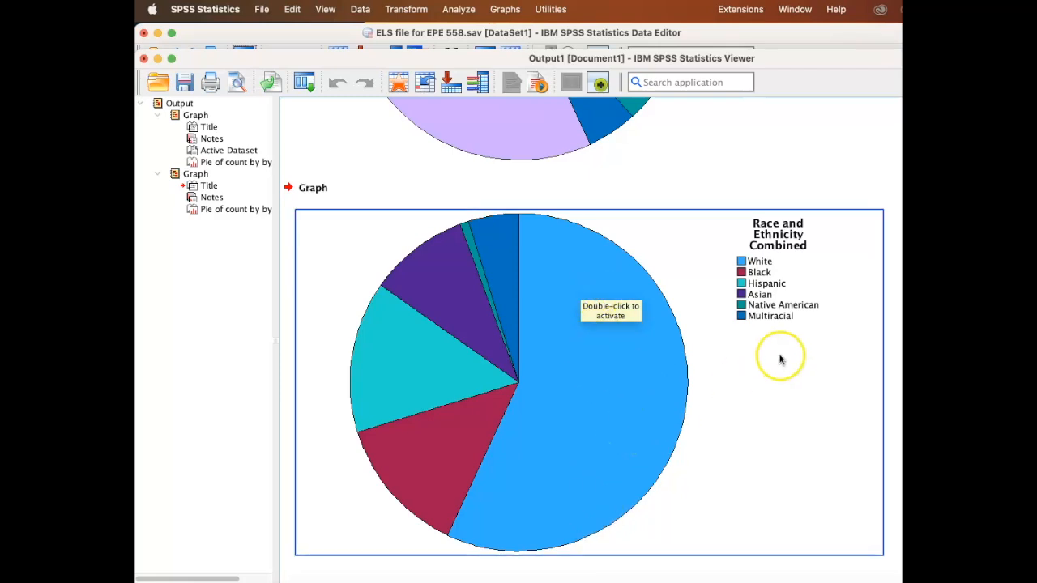
scroll(526, 203, up, 5)
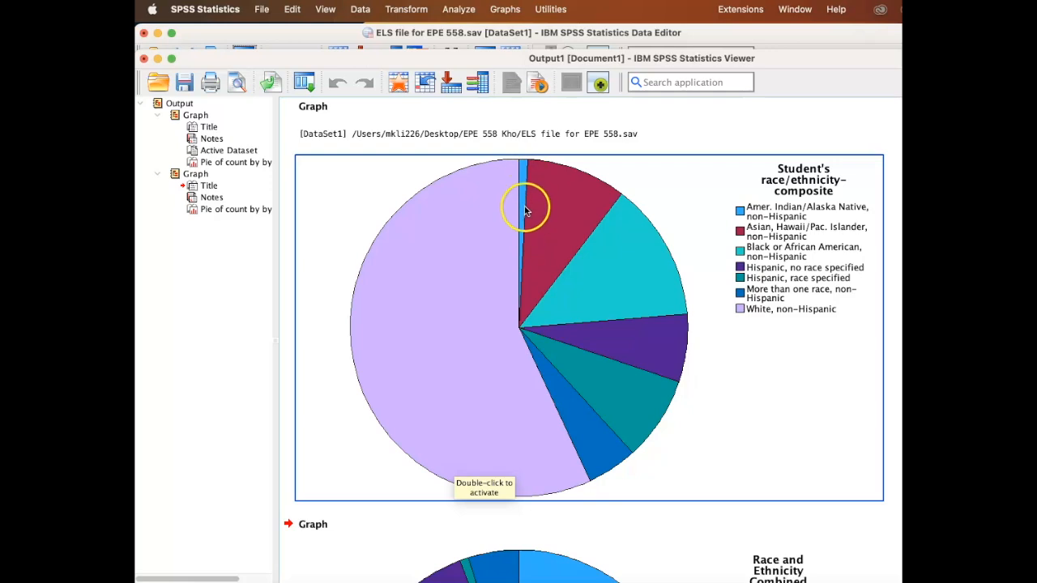
scroll(526, 203, down, 5)
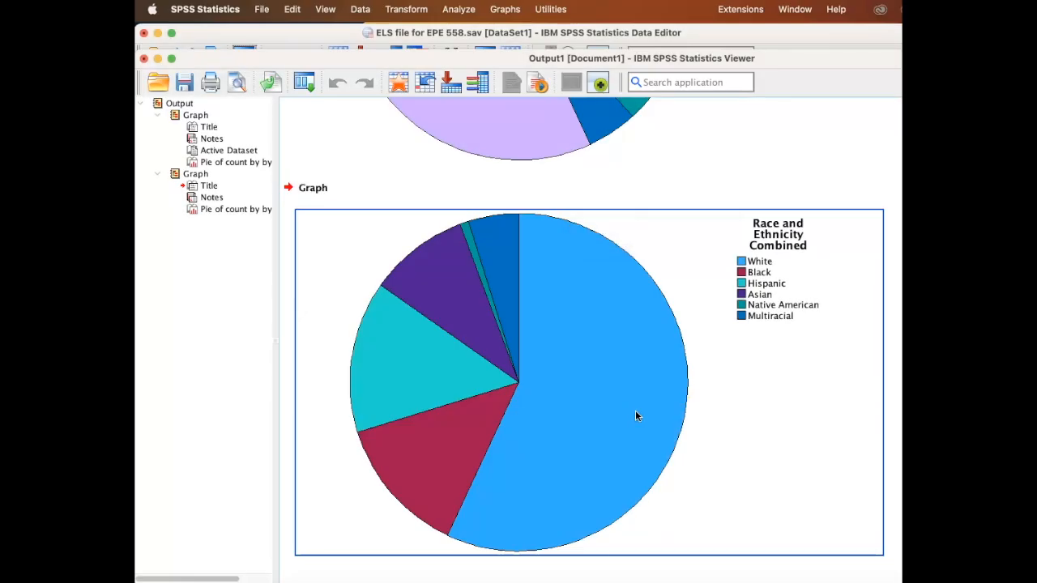
Open the Race and Ethnicity Combined pie chart for editing and show data labels on its slices.
double_click(542, 398)
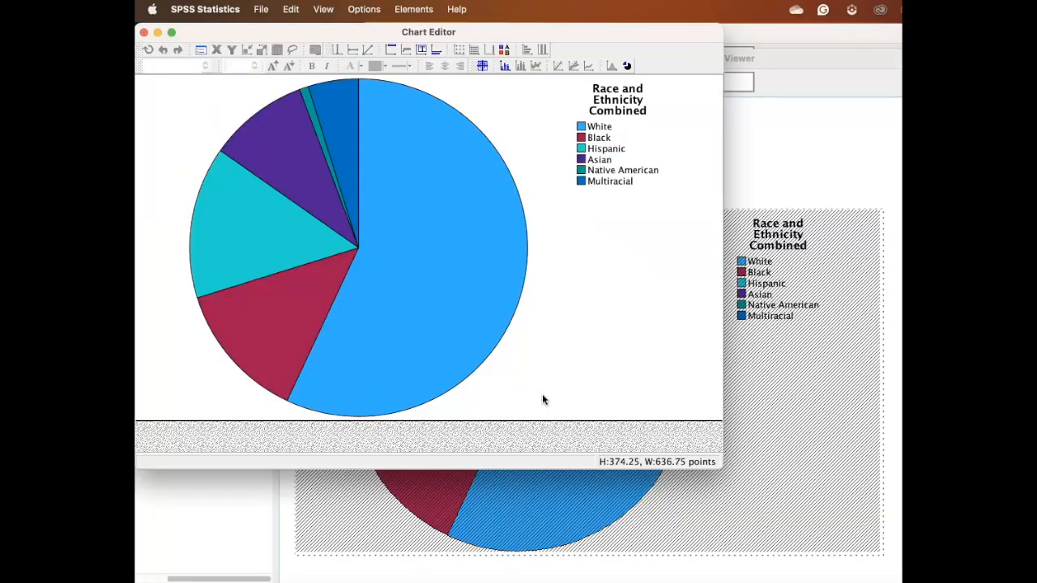
click(428, 11)
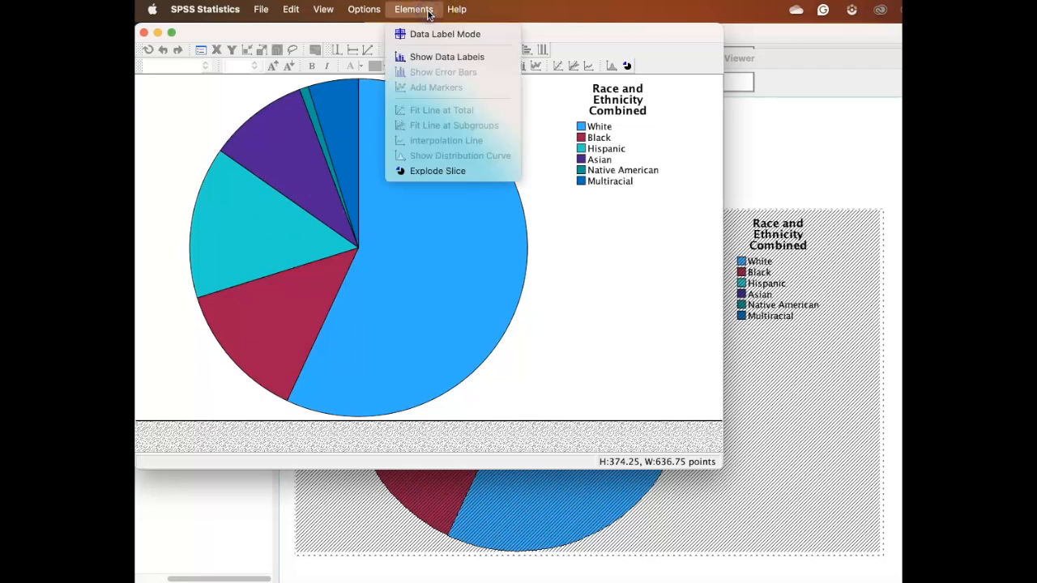
click(442, 64)
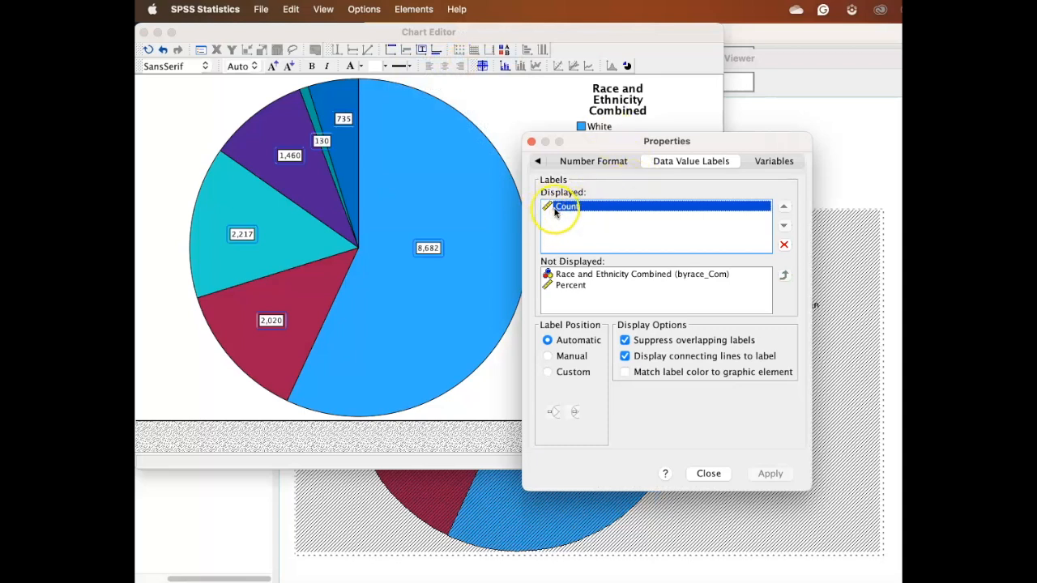
Replace Count with Percent in the combined pie's data labels, apply the change and close the chart editor.
click(577, 288)
click(784, 275)
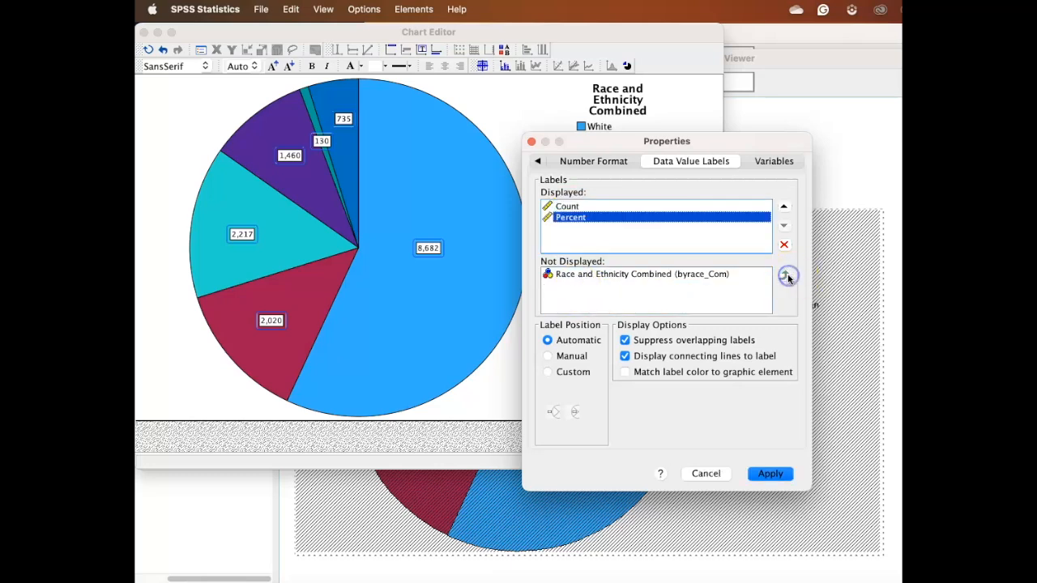
click(605, 207)
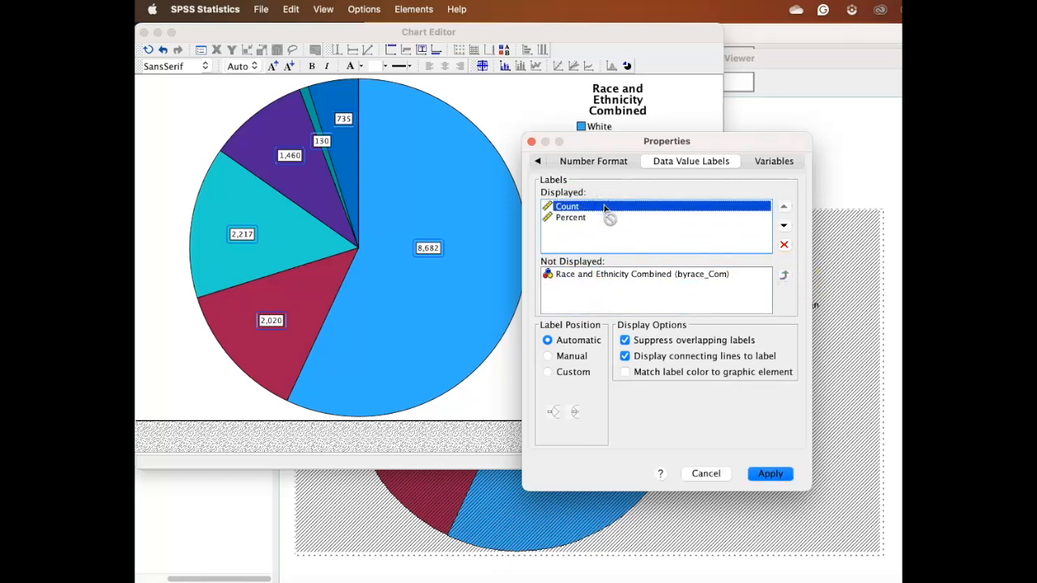
click(785, 245)
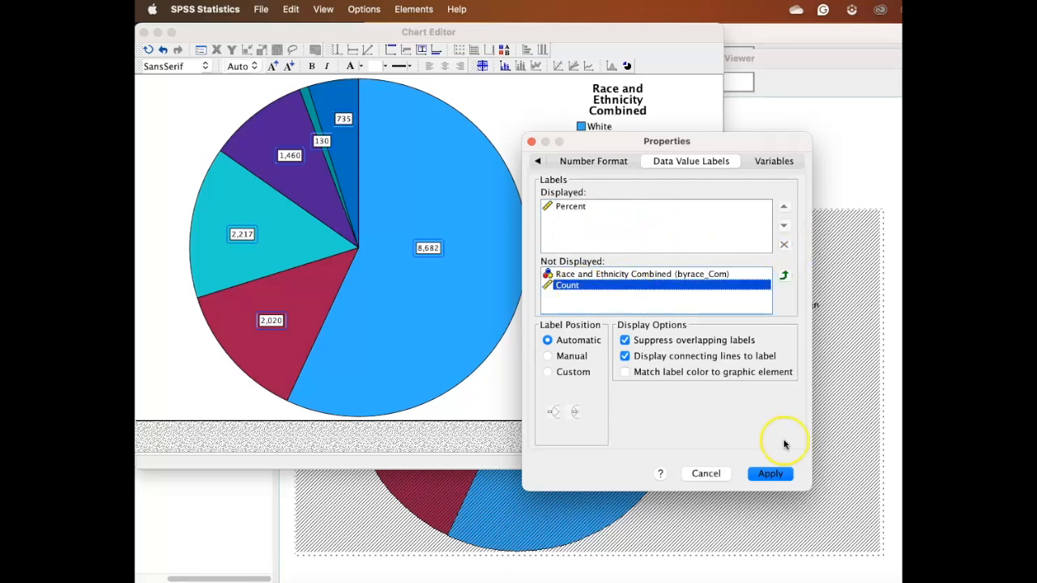
click(768, 474)
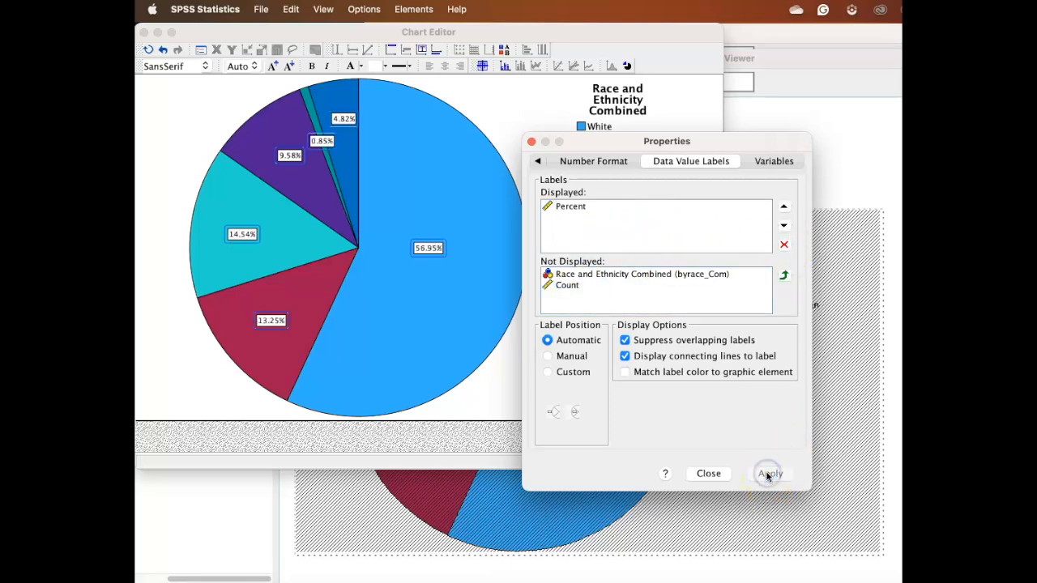
click(721, 477)
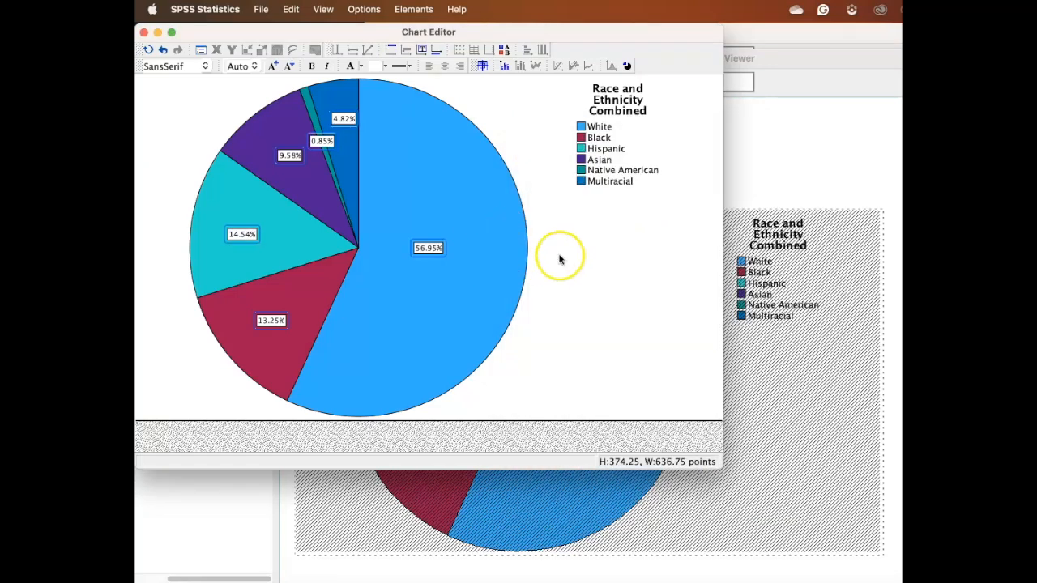
click(145, 33)
click(753, 423)
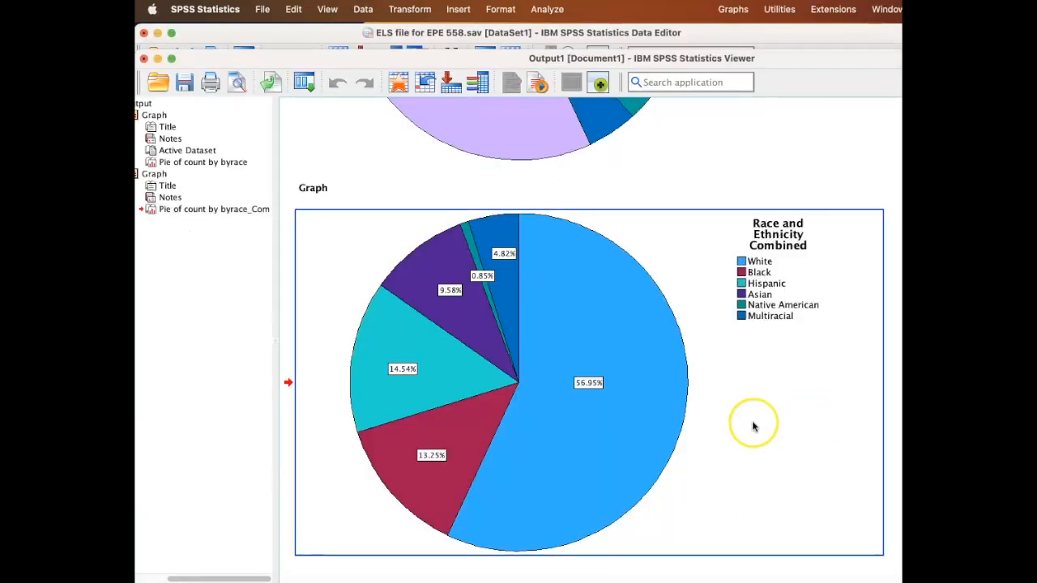
Add data labels showing Percent instead of Count to the original byrace pie chart and close its editor.
scroll(753, 426, up, 5)
double_click(527, 300)
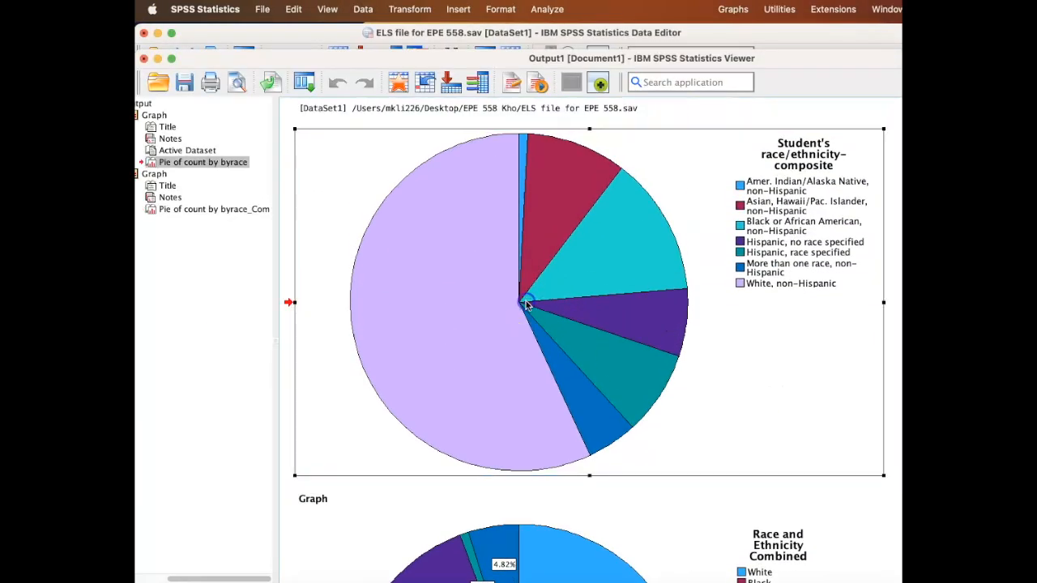
click(414, 10)
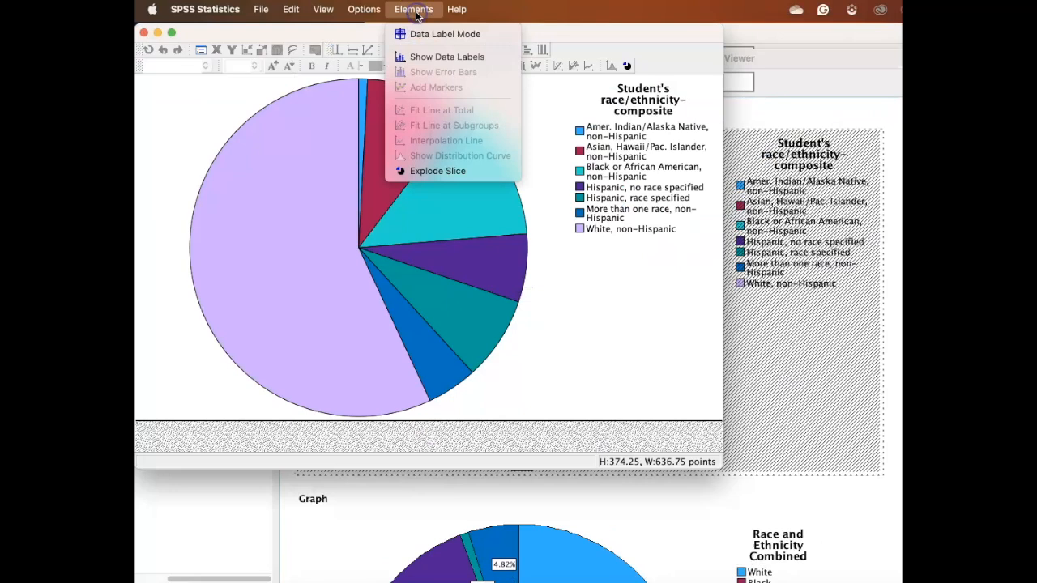
click(433, 56)
drag(567, 206, 677, 283)
click(709, 473)
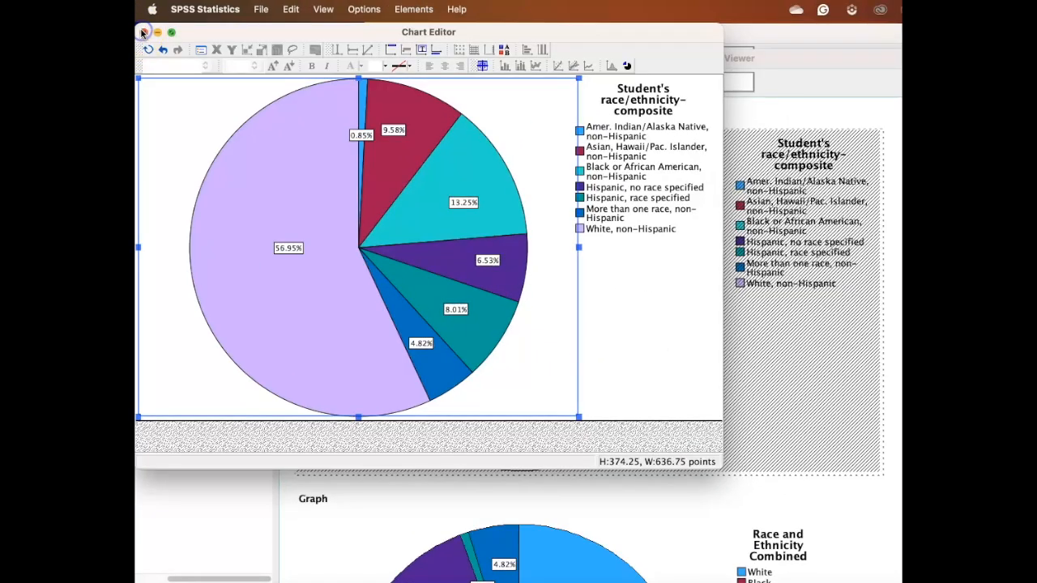
click(143, 32)
scroll(697, 407, down, 2)
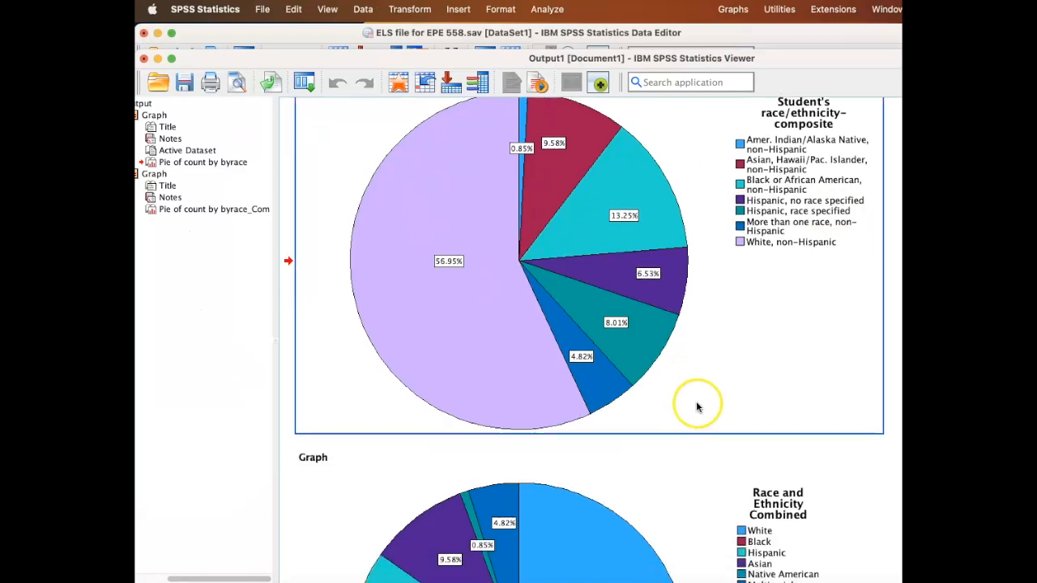
Compare the percent labels of the original byrace pie chart with those of the combined race and ethnicity pie chart.
scroll(696, 406, down, 8)
scroll(640, 384, up, 10)
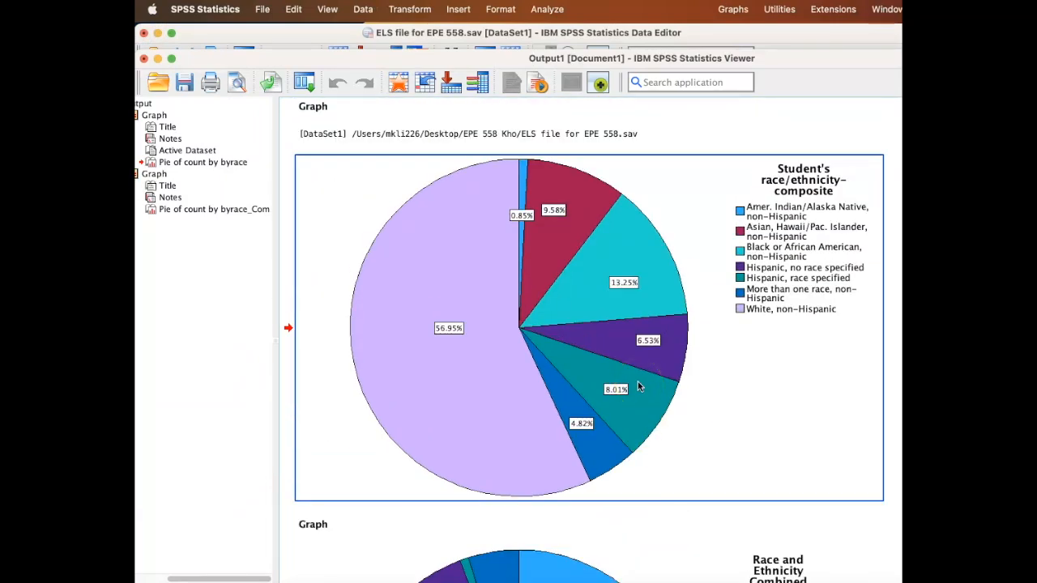
scroll(729, 400, down, 10)
click(729, 399)
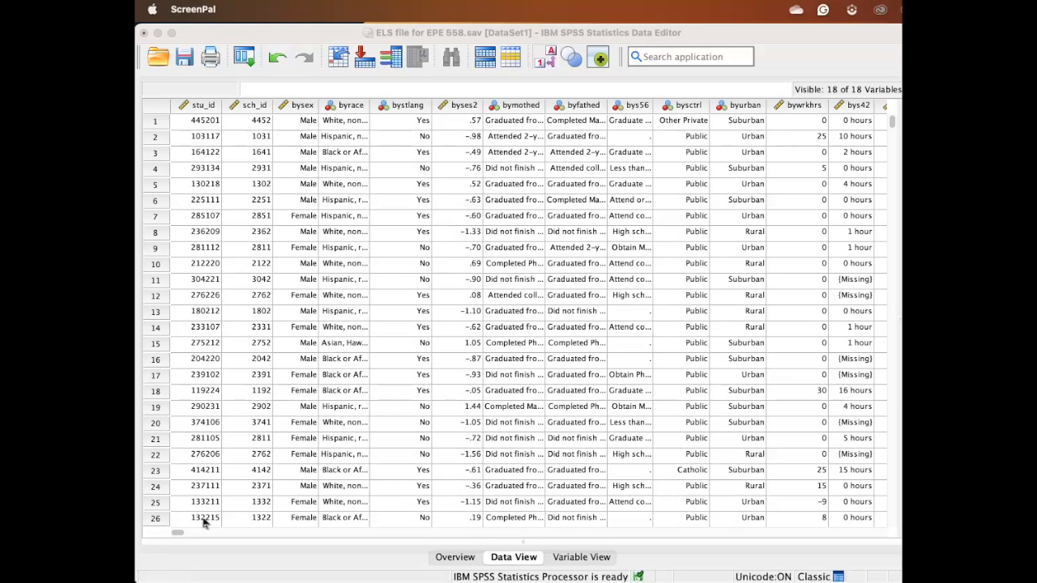
Create a simple bar chart for groups of cases with Race and Ethnicity Combined on the category axis and bars representing N of cases.
click(396, 32)
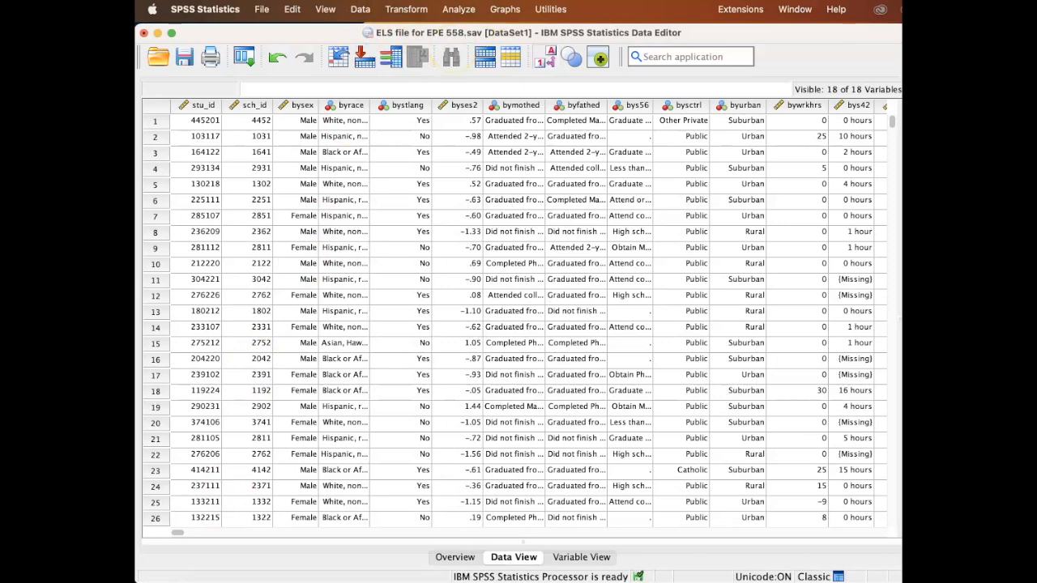
click(504, 10)
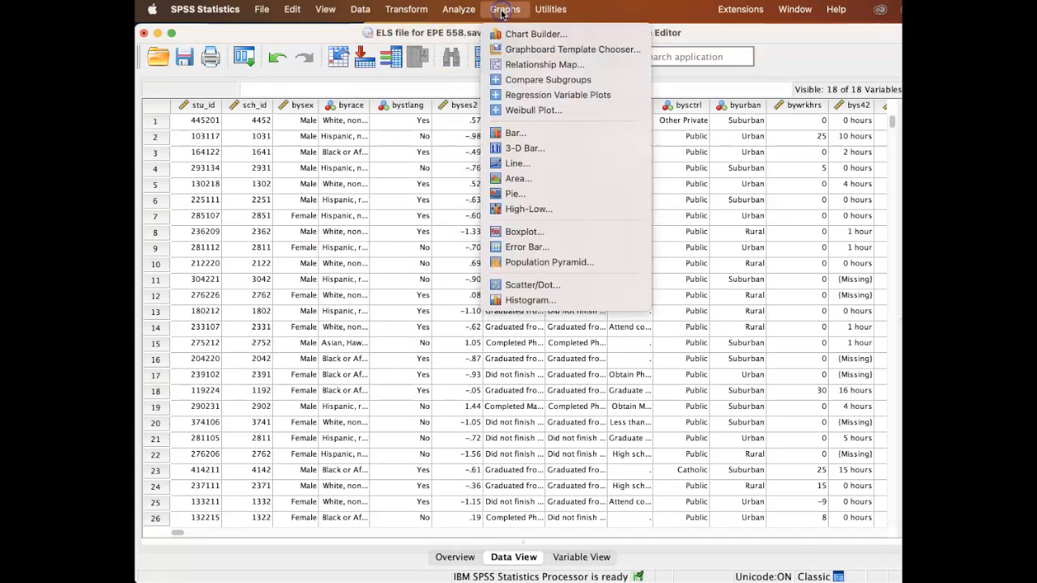
click(536, 133)
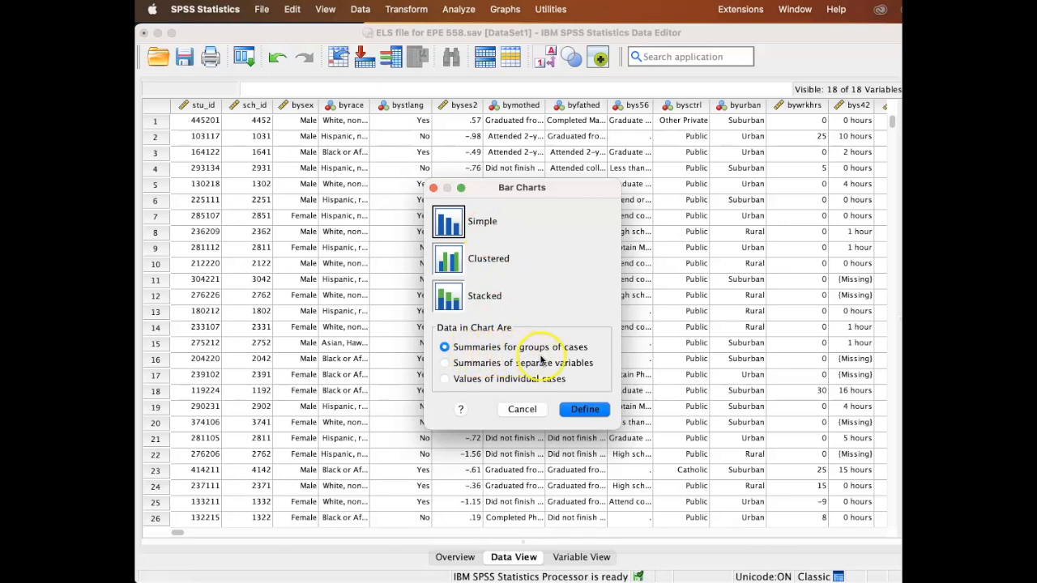
click(584, 409)
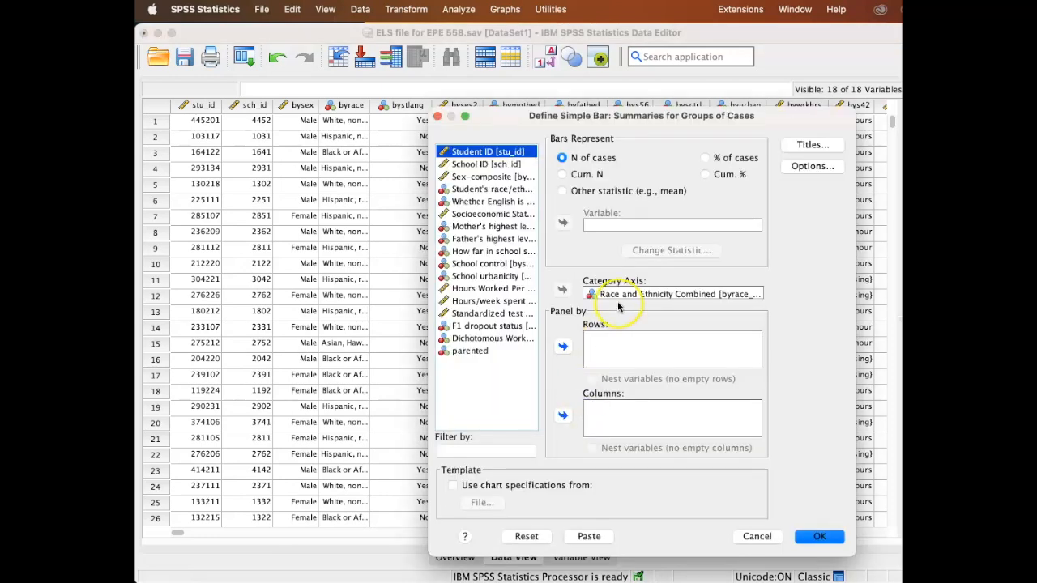
click(625, 296)
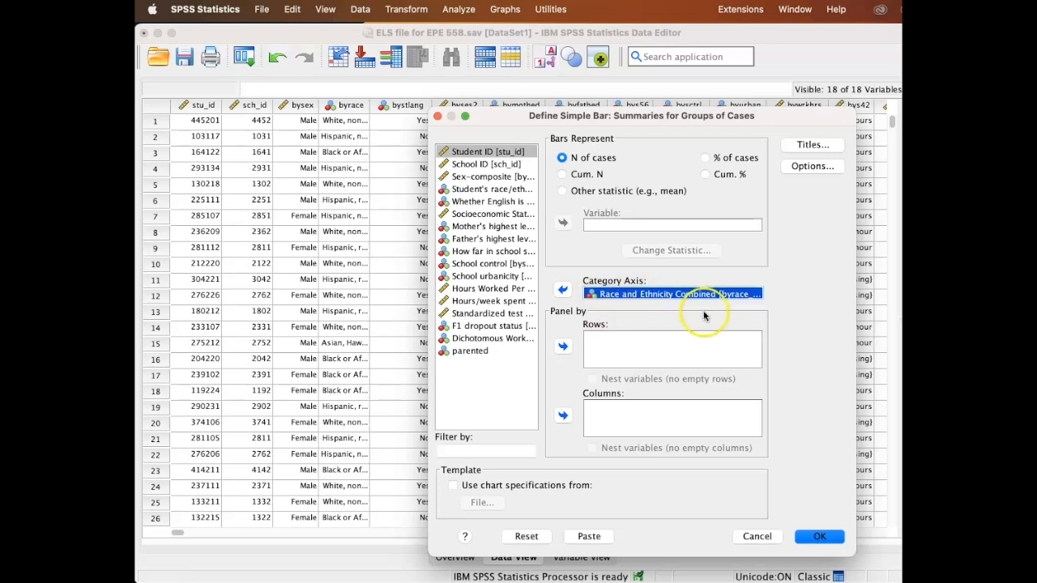
click(820, 536)
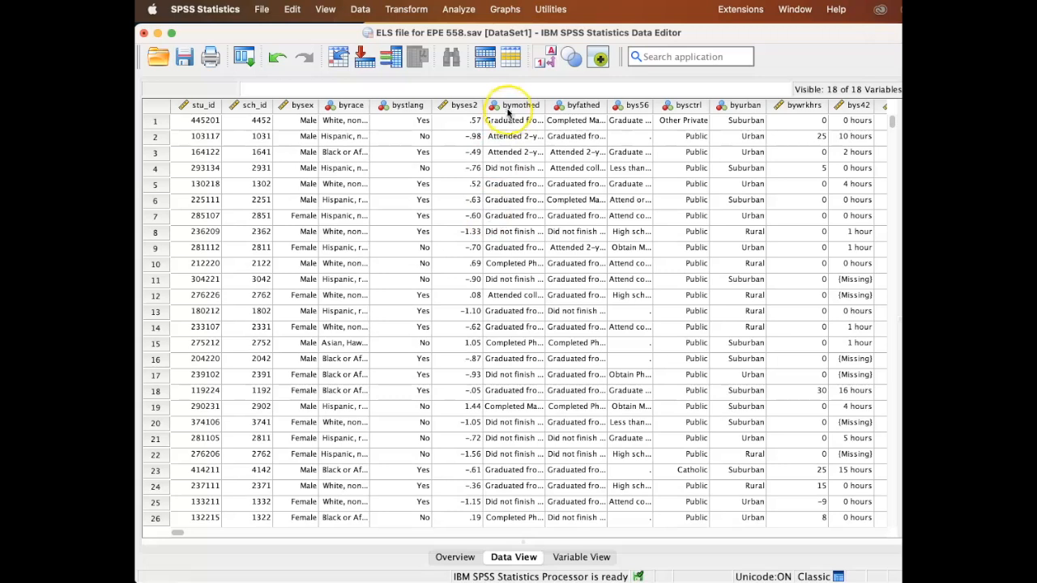
Create a histogram of Hours Worked Per Week [bywrkhrs].
click(508, 10)
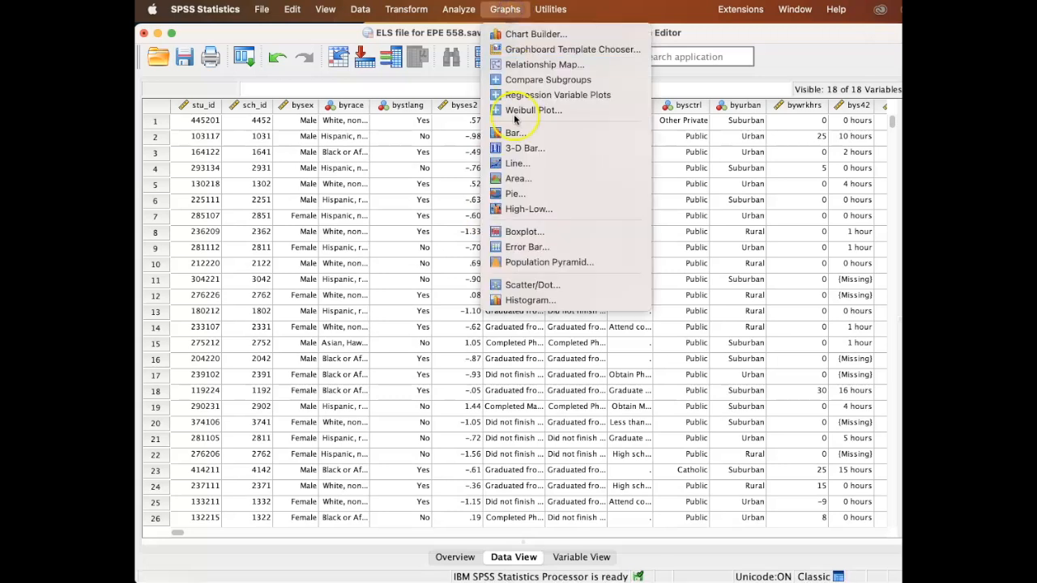
click(528, 301)
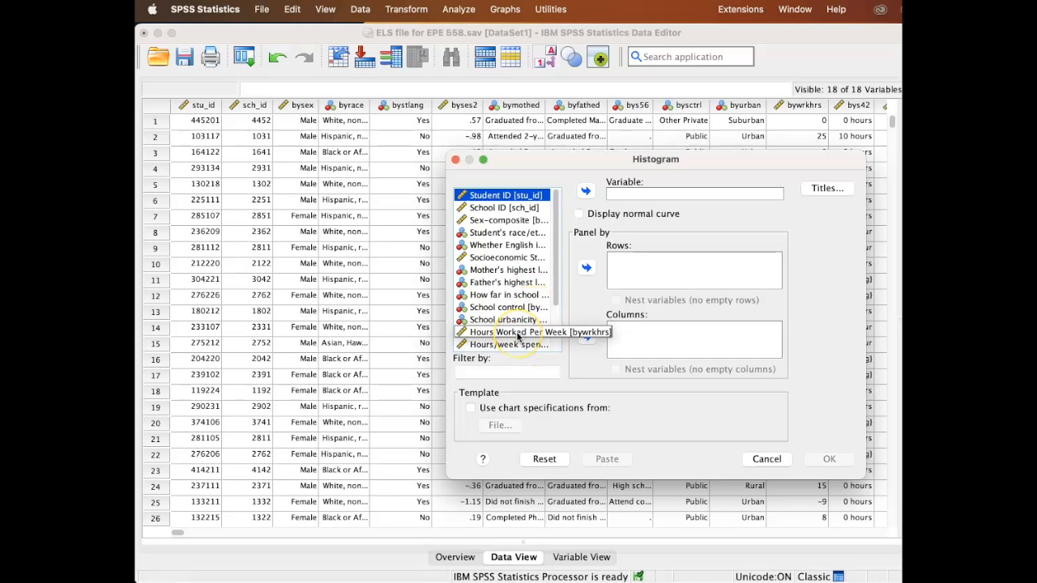
click(517, 333)
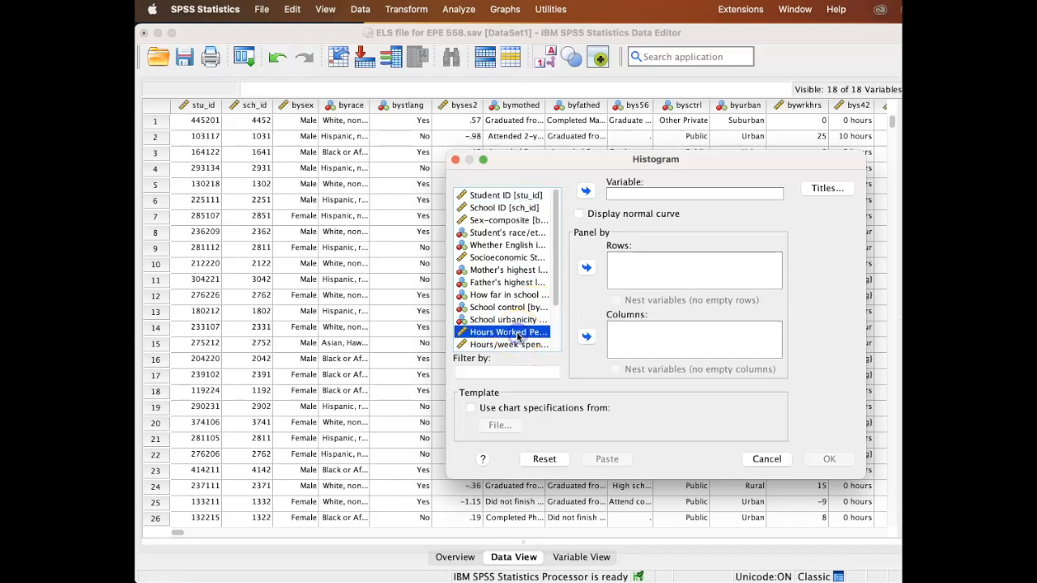
click(586, 193)
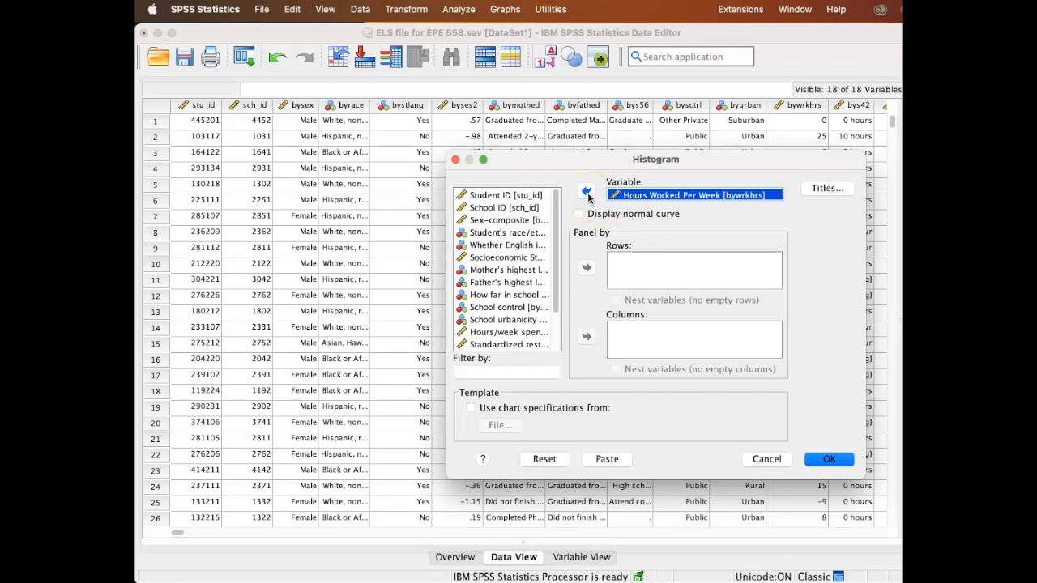
click(590, 264)
click(828, 459)
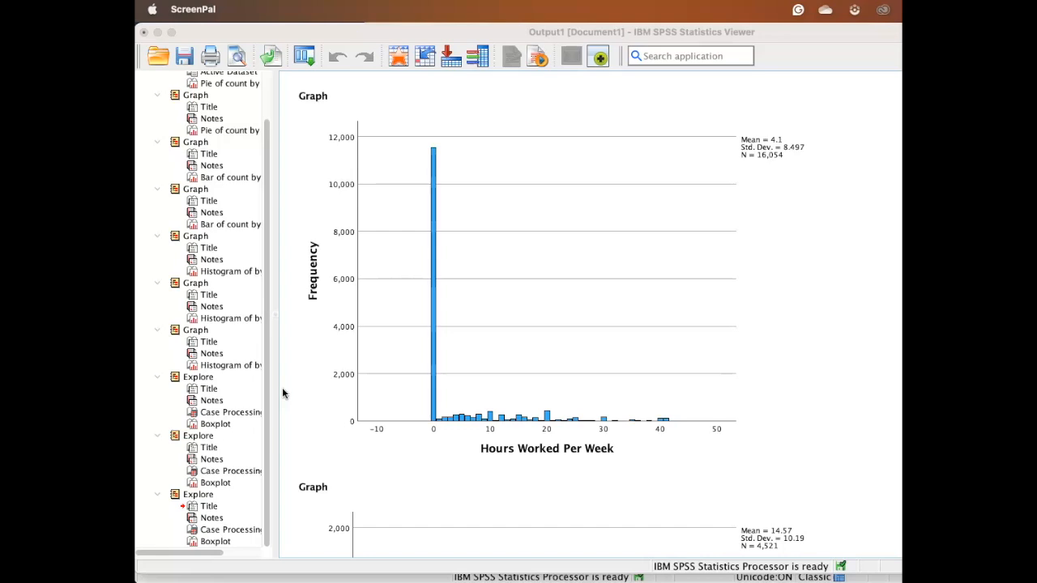
Examine the distribution in the Hours Worked Per Week histogram, especially the bar at zero hours.
click(439, 435)
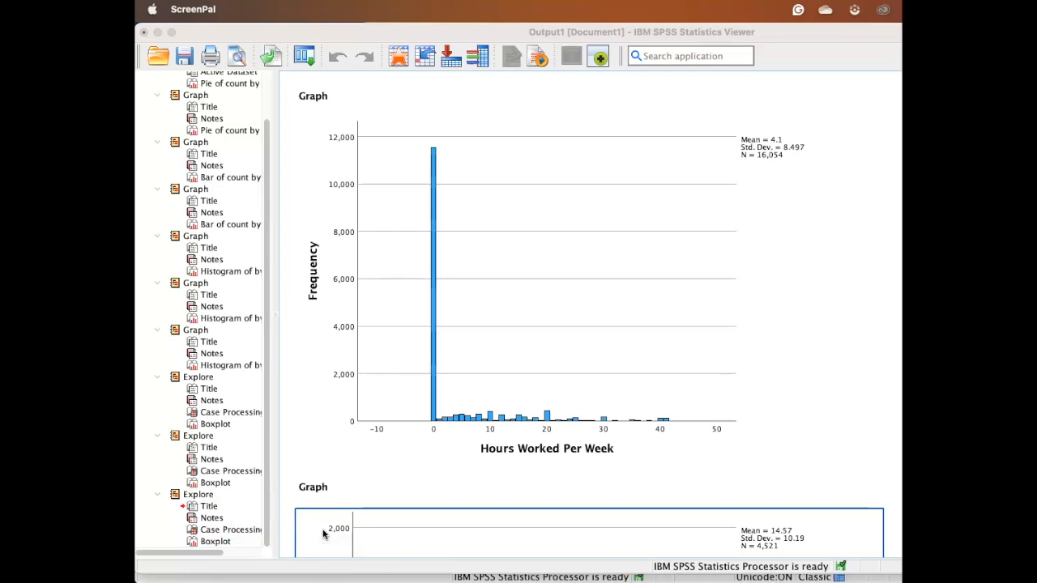
click(391, 514)
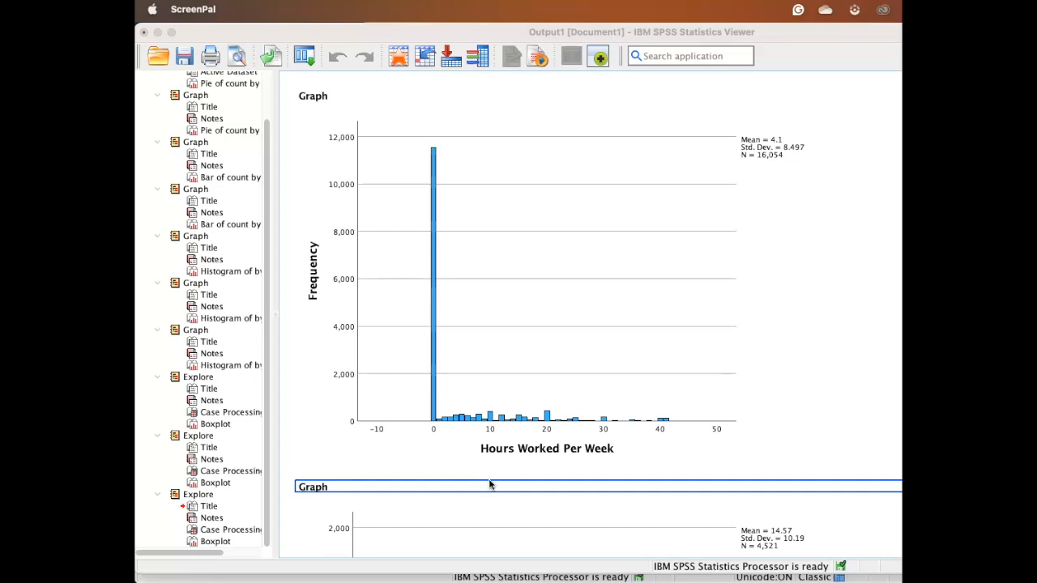
click(618, 446)
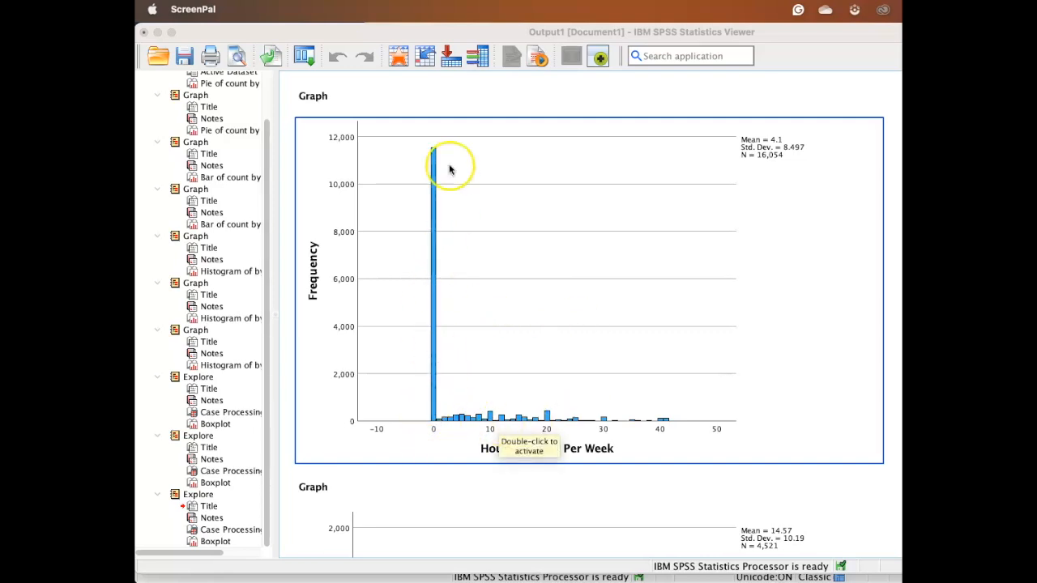
click(448, 459)
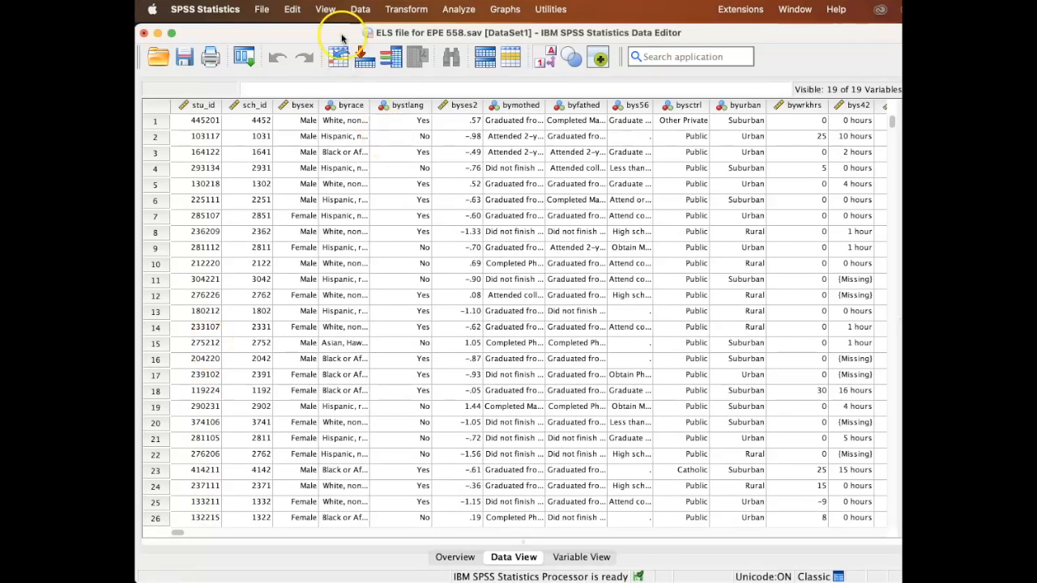
Select only cases satisfying the condition bywrkhrs > 0, filtering out the unselected cases.
click(364, 9)
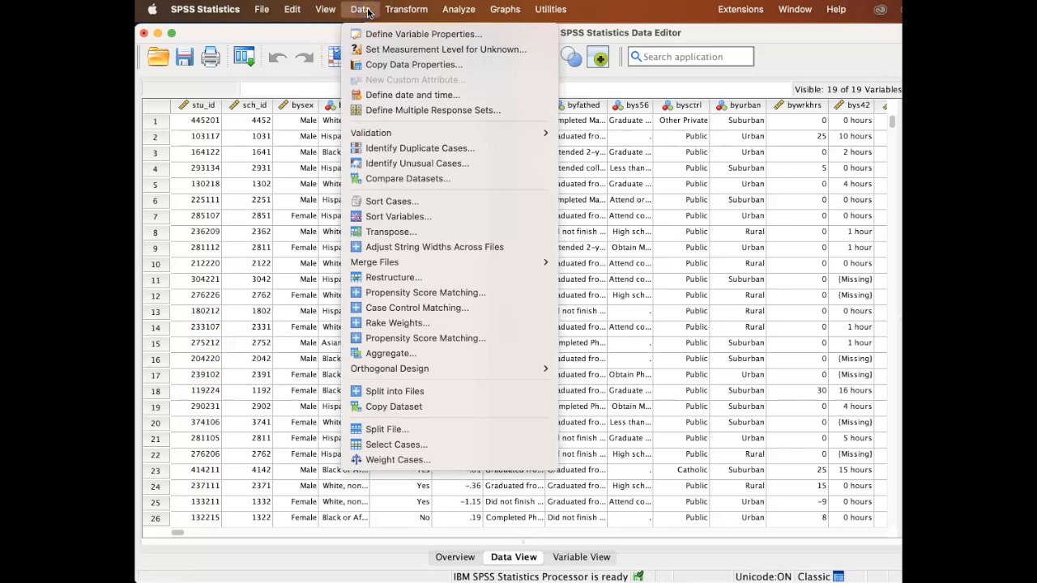
click(412, 445)
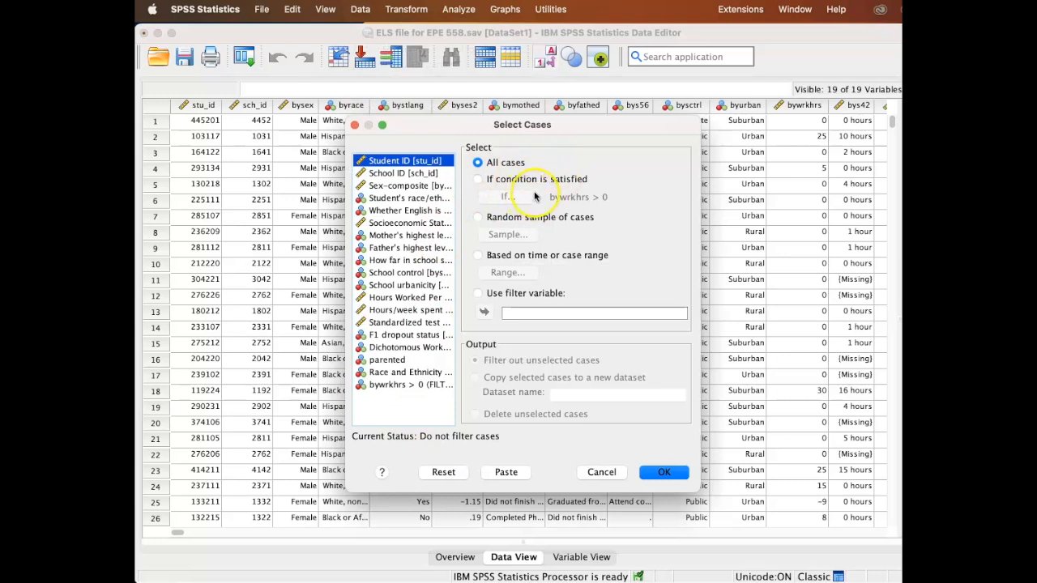
click(478, 181)
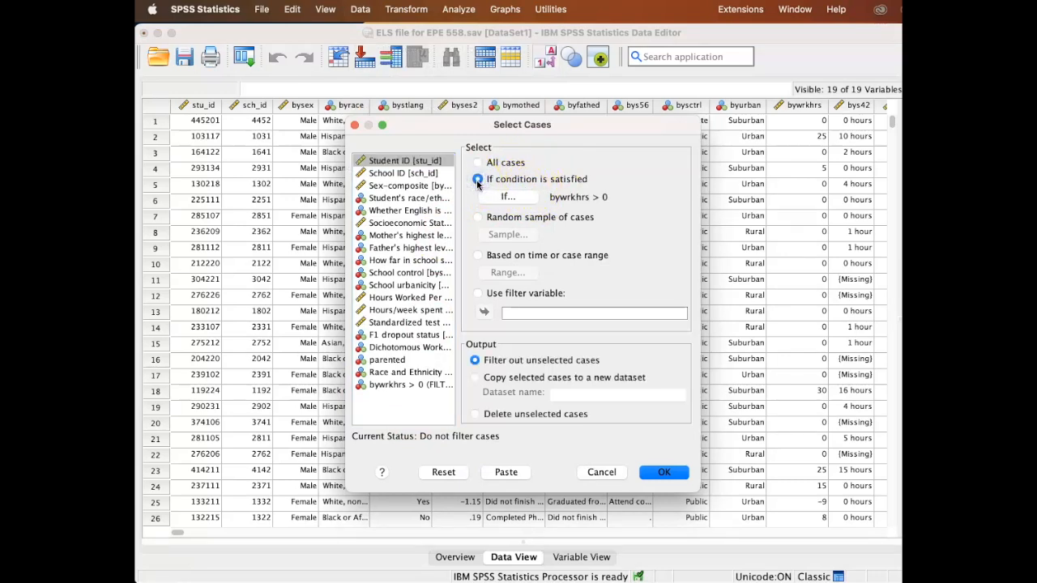
click(526, 201)
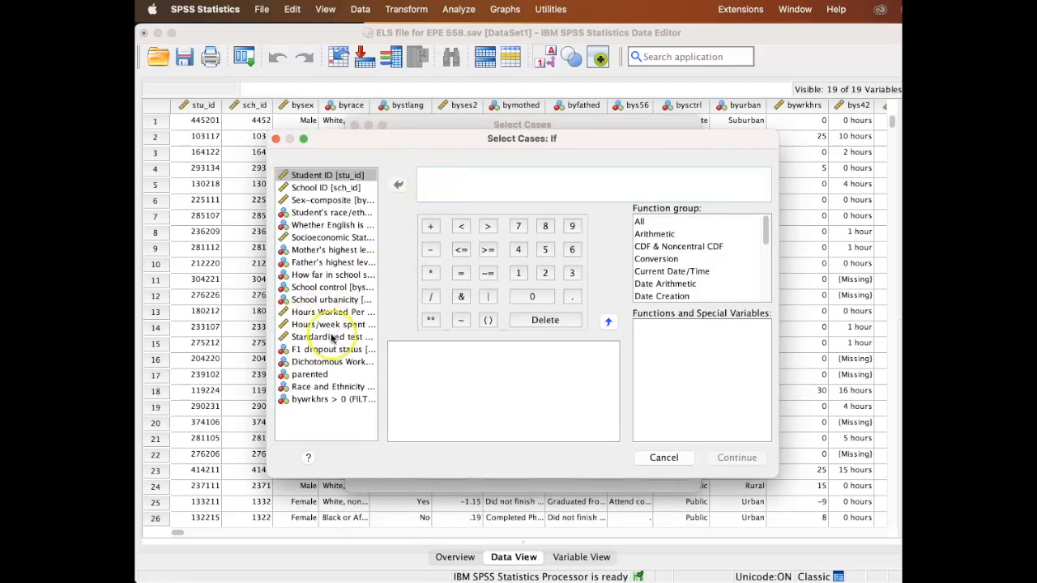
click(324, 313)
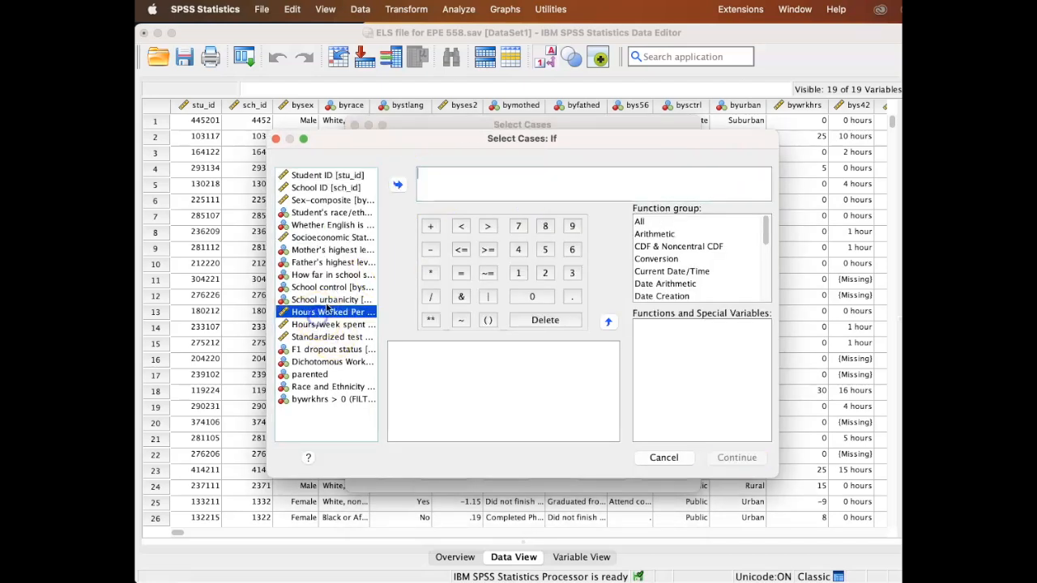
click(399, 183)
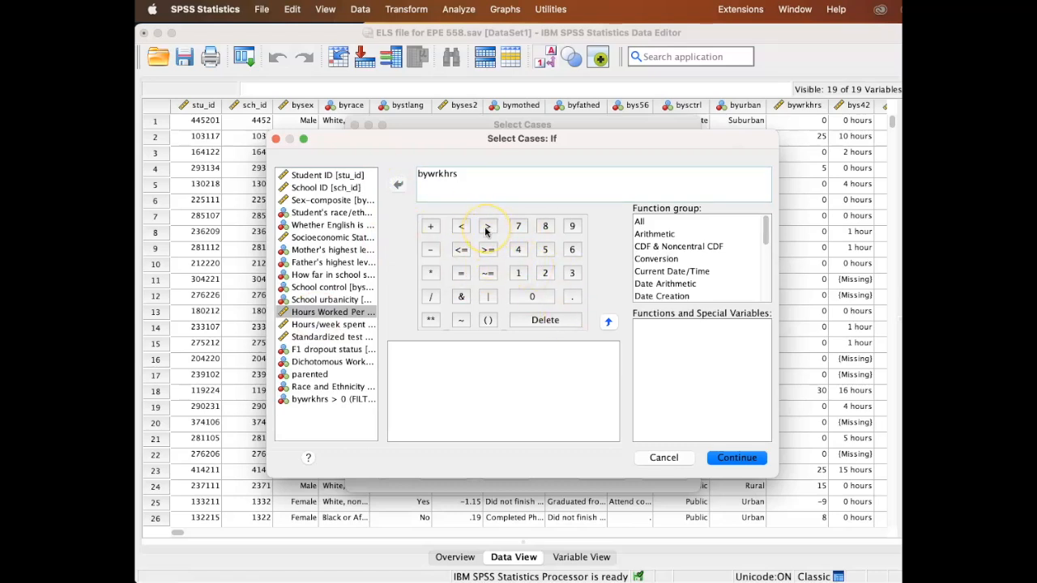
click(486, 228)
click(542, 296)
click(502, 192)
click(742, 458)
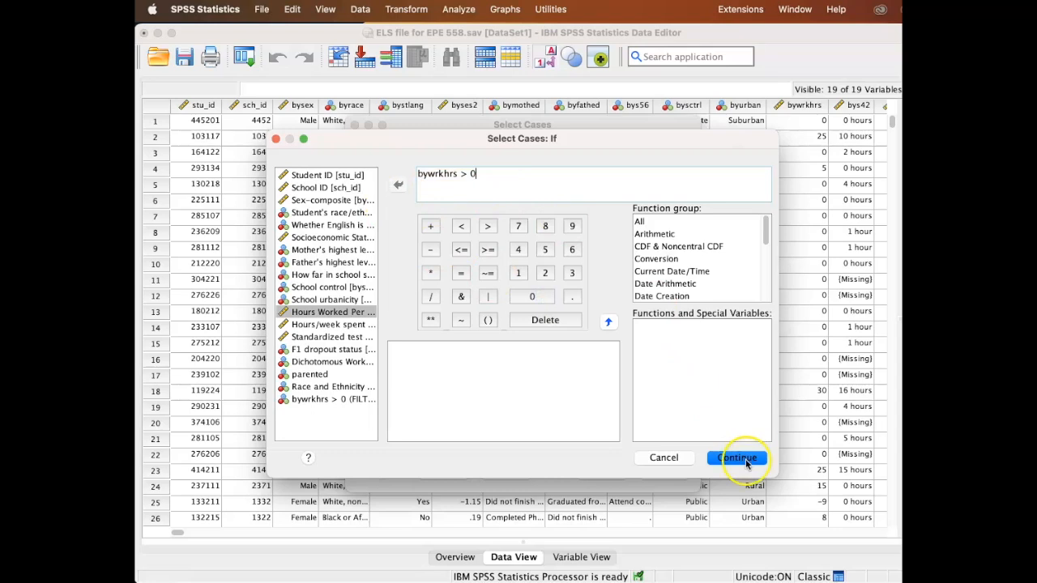
click(669, 470)
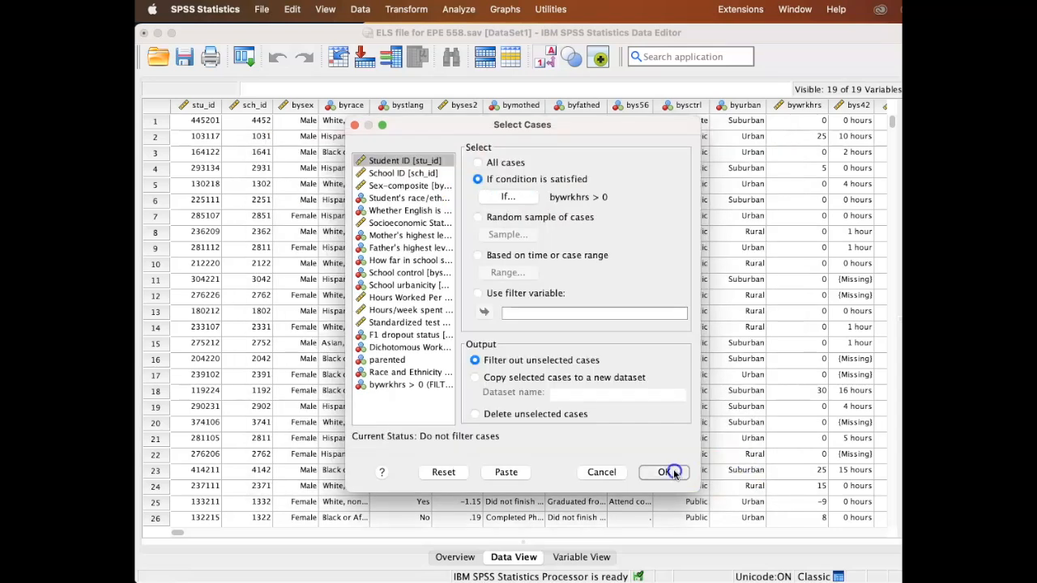
click(185, 101)
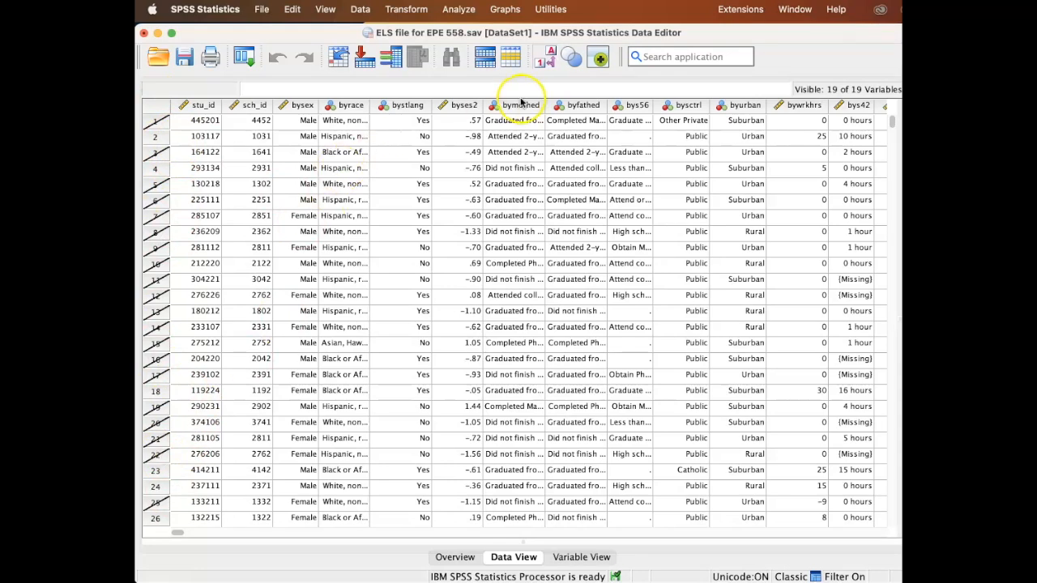
Create another Hours Worked Per Week histogram using only the filtered cases.
click(505, 9)
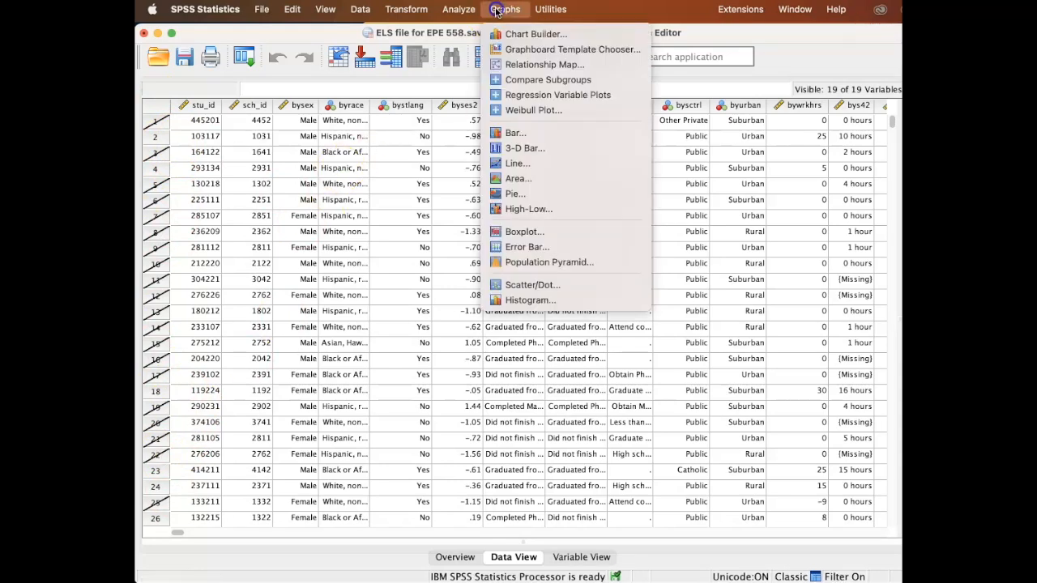
click(510, 300)
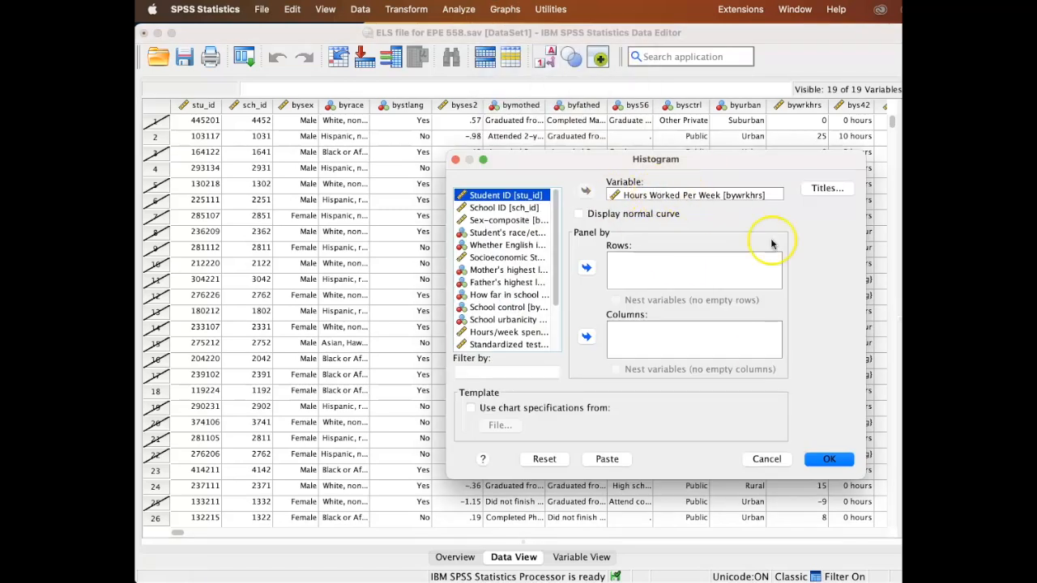
click(829, 459)
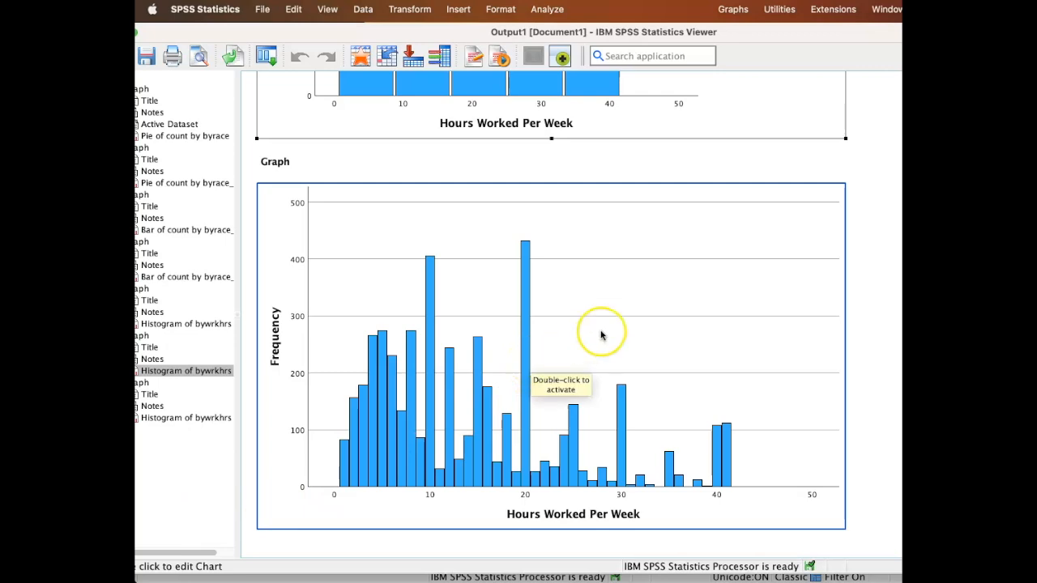
Edit the filtered Hours Worked Per Week histogram to use custom X-axis binning with 5 intervals, and close its properties.
double_click(500, 339)
click(499, 338)
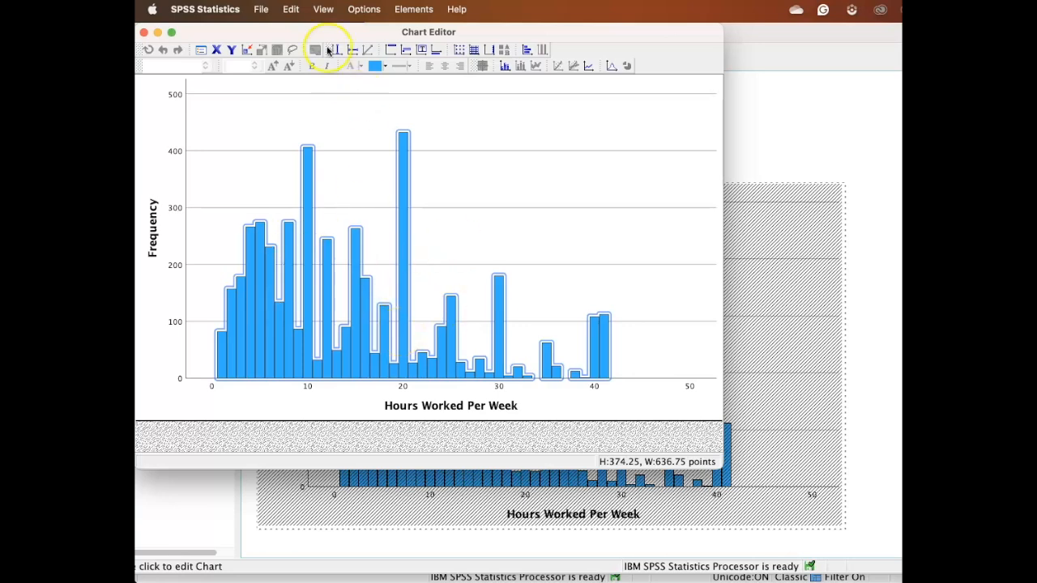
click(293, 11)
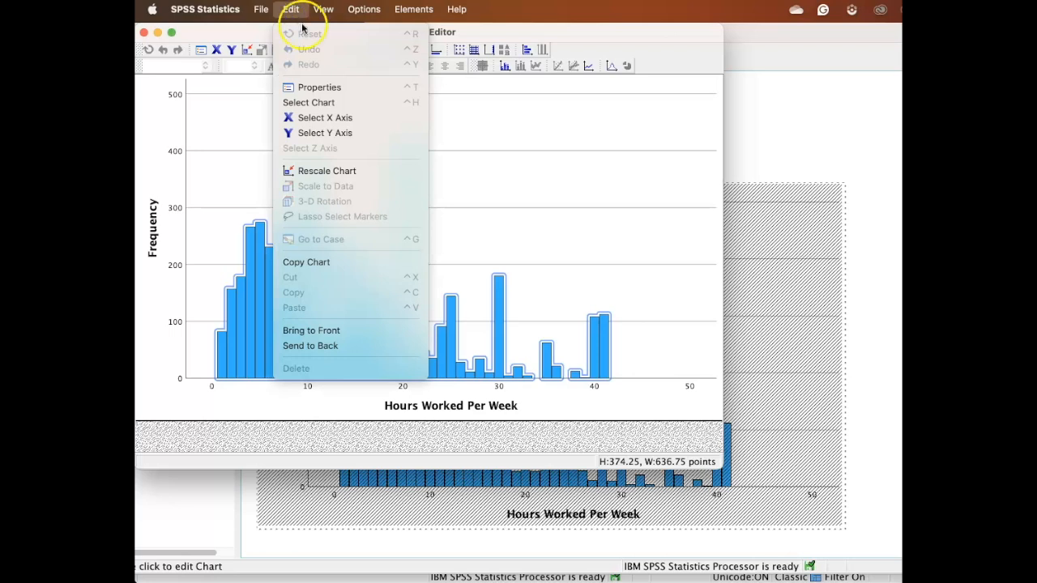
click(319, 89)
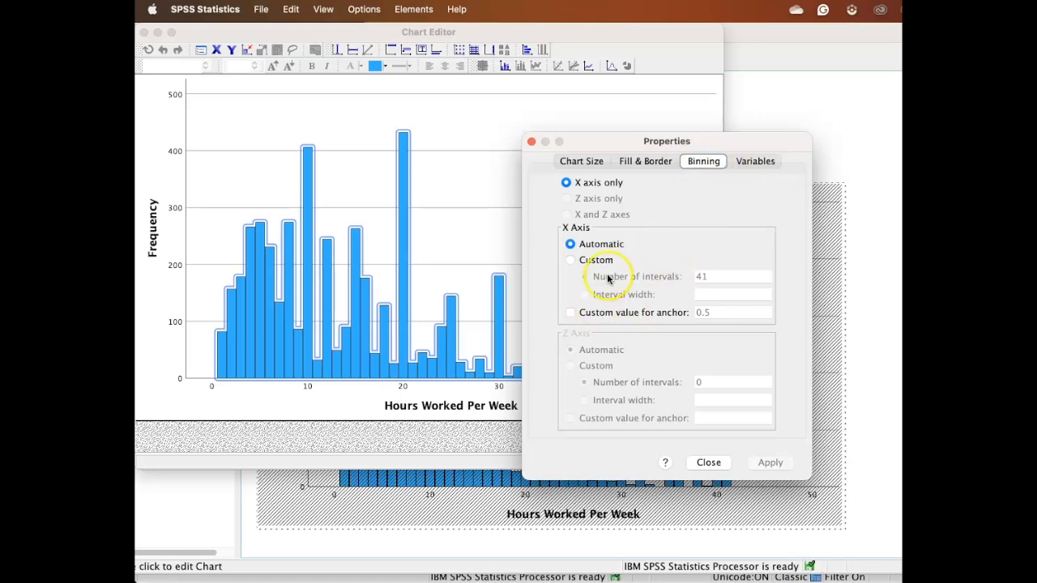
click(571, 260)
double_click(717, 277)
key(BackSpace)
text(5)
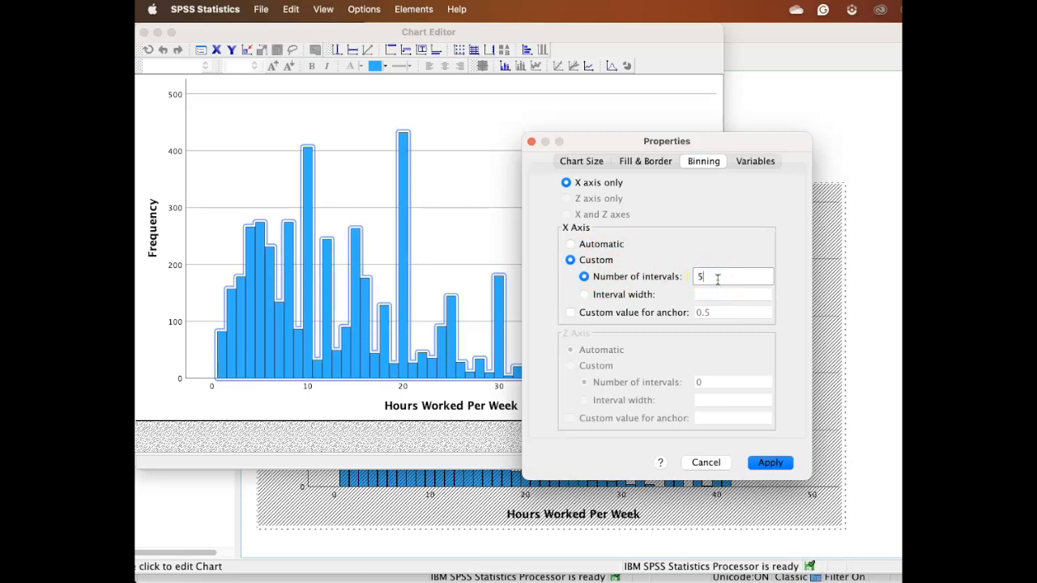
click(770, 463)
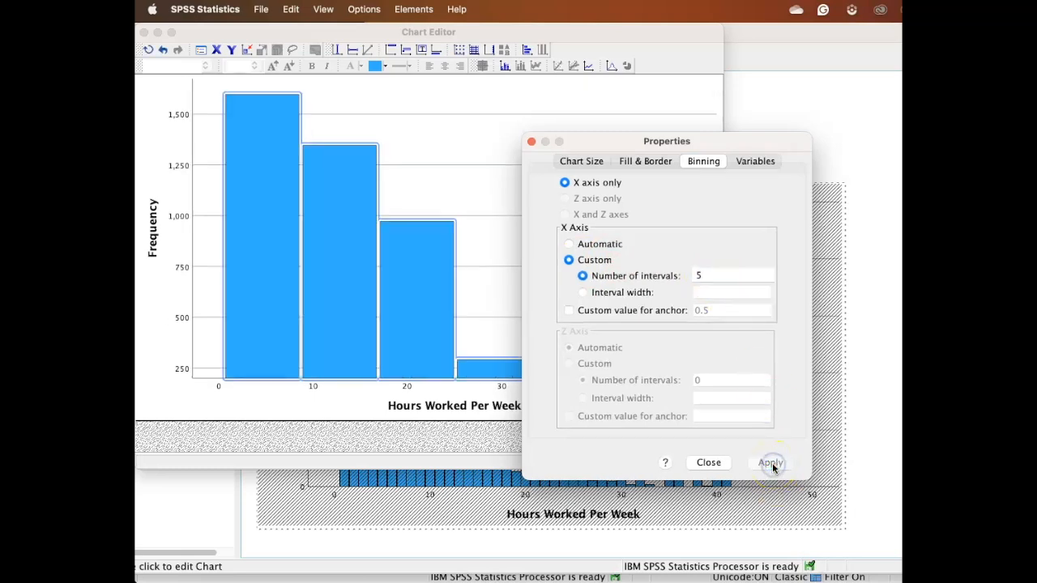
click(708, 463)
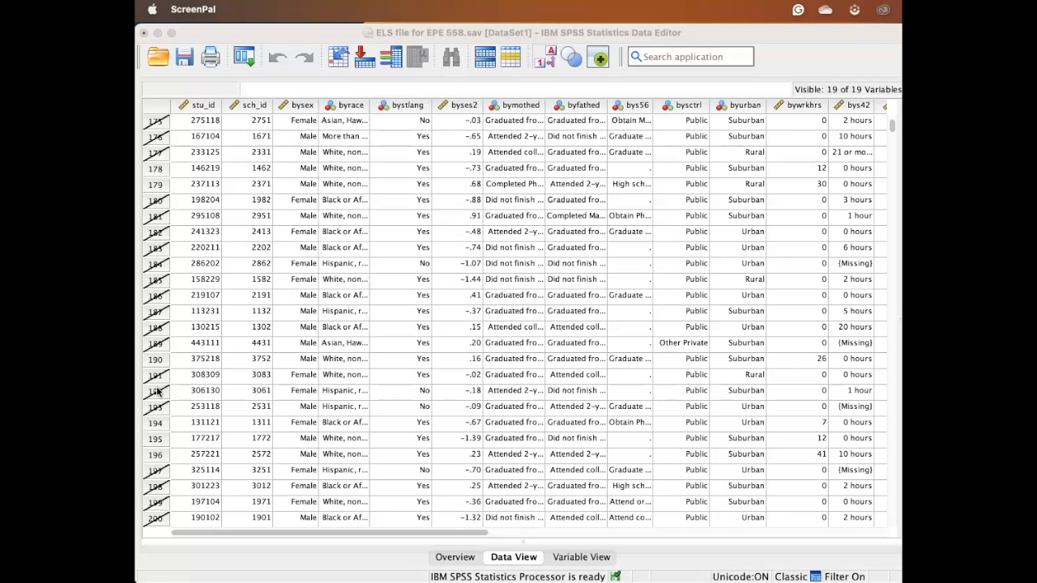
Turn off the bywrkhrs > 0 filter by selecting all cases in the dataset again.
click(312, 55)
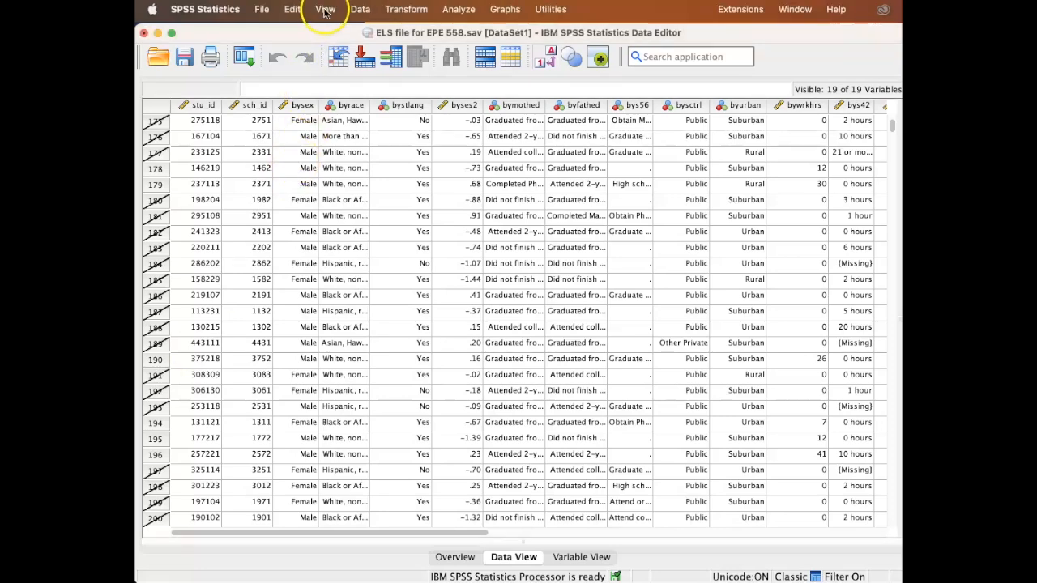
click(325, 9)
mouse_move(354, 9)
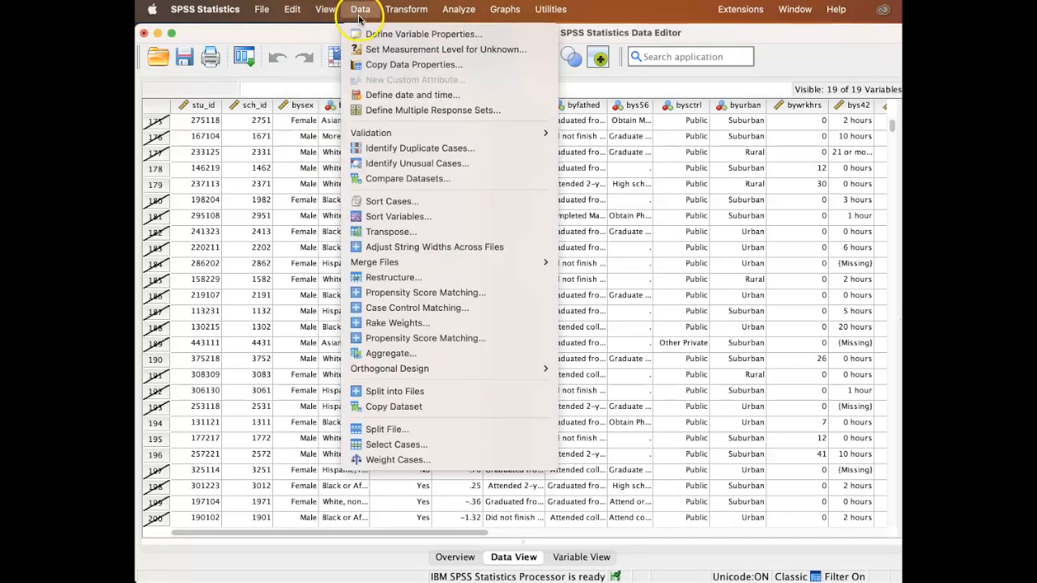
click(409, 445)
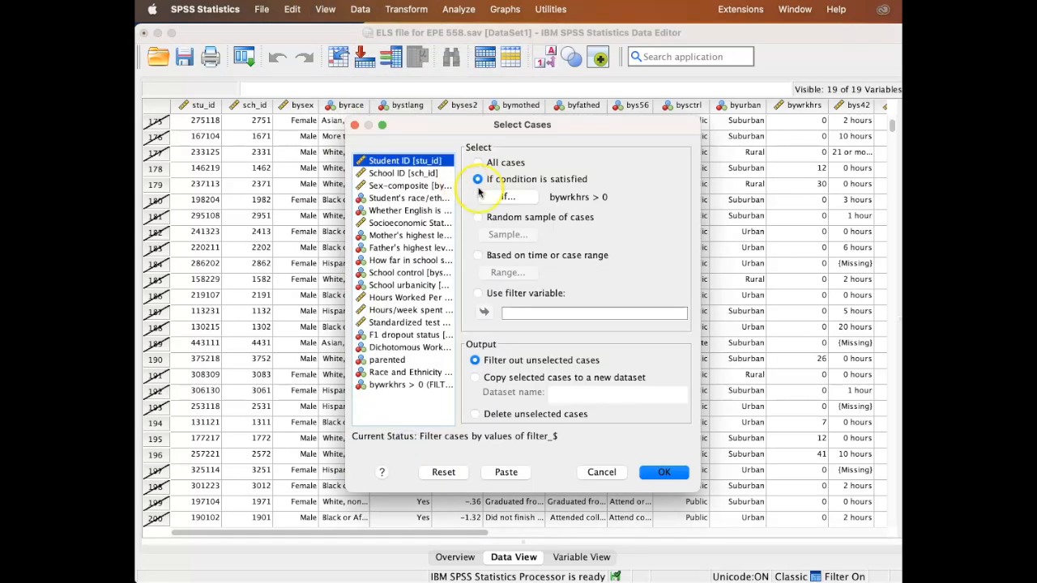
click(478, 163)
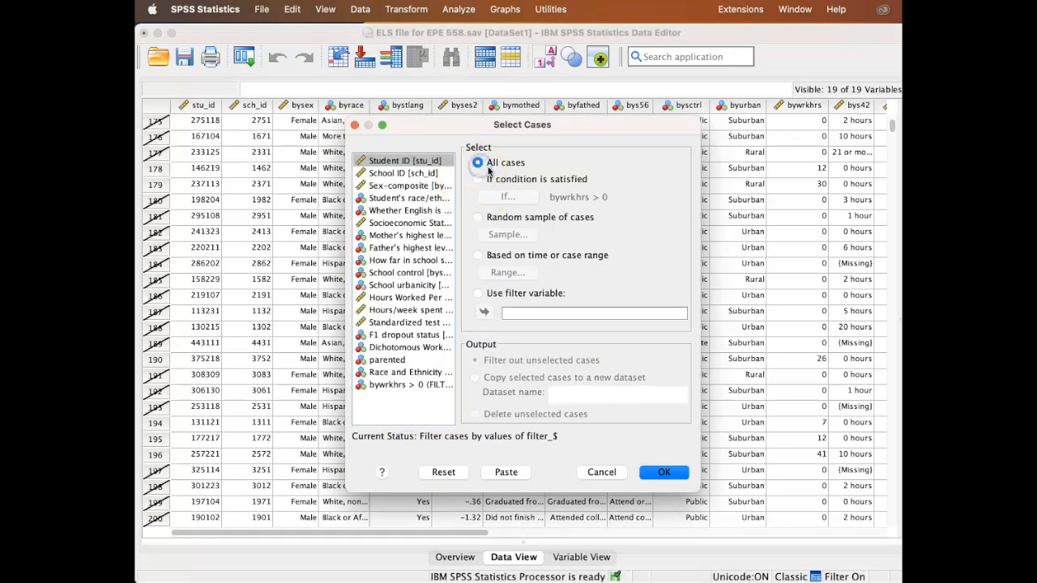
click(656, 472)
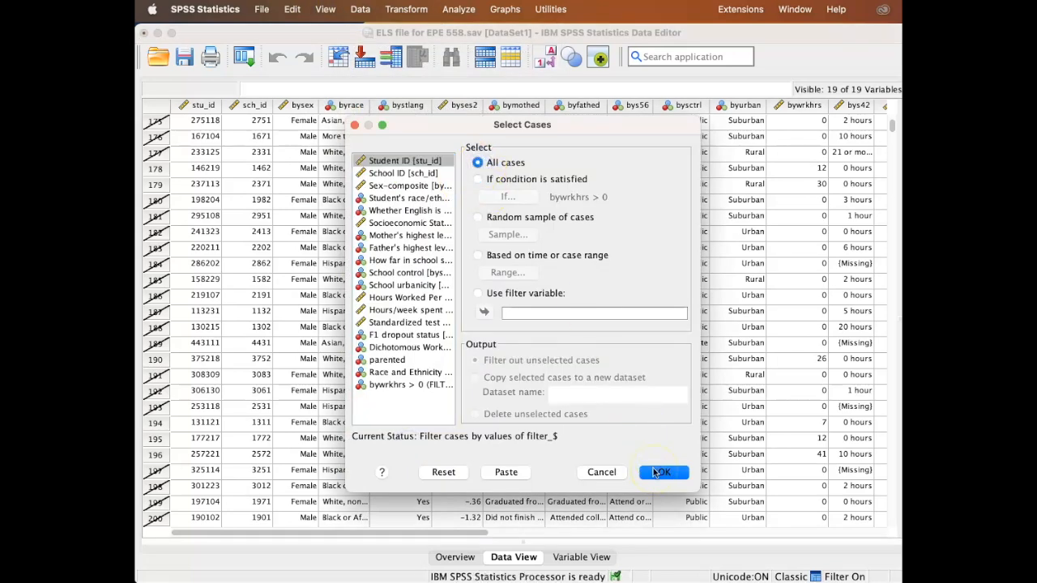